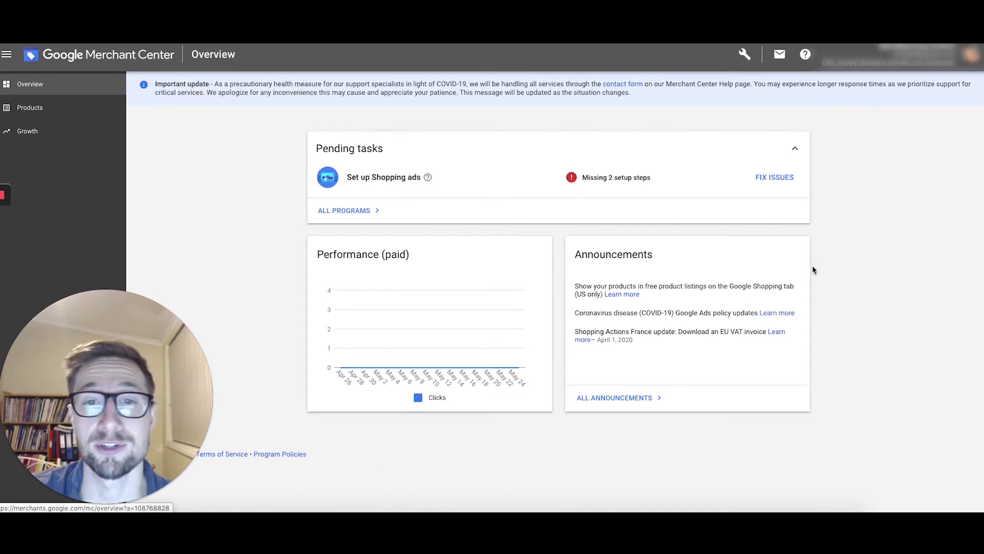
Start a new individual product for Australia, English, Shopping ads, and place the cursor in GTIN
left_click(42, 112)
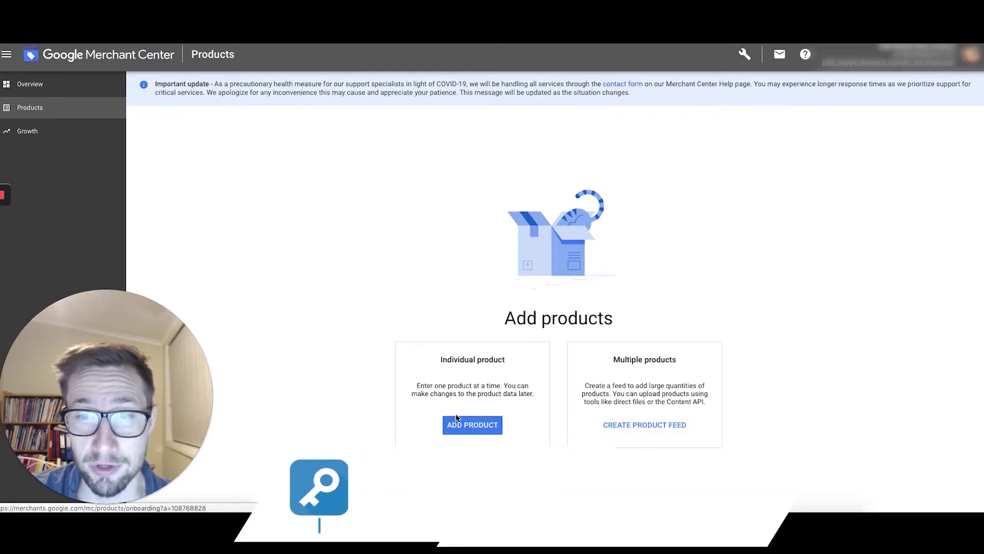
left_click(464, 425)
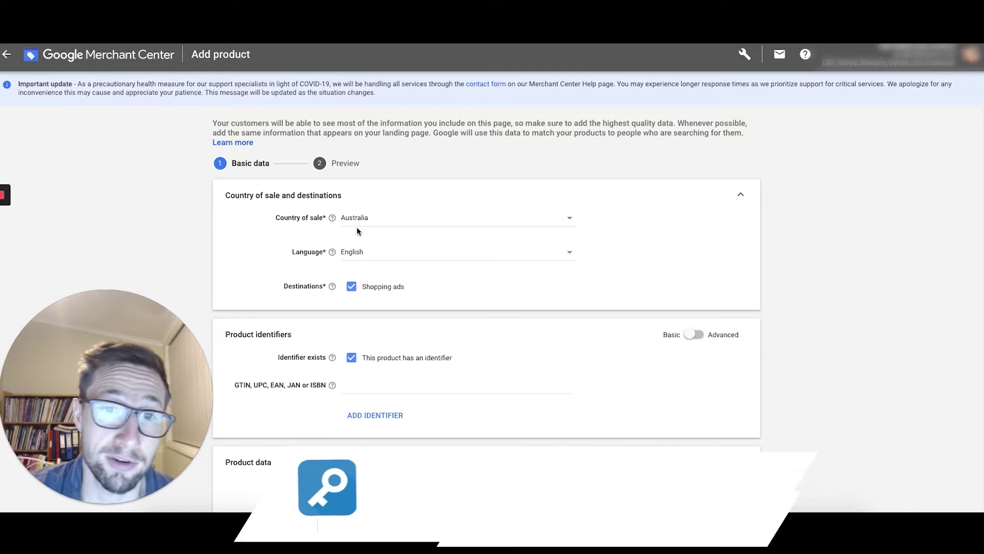
scroll(364, 277, "down", 1)
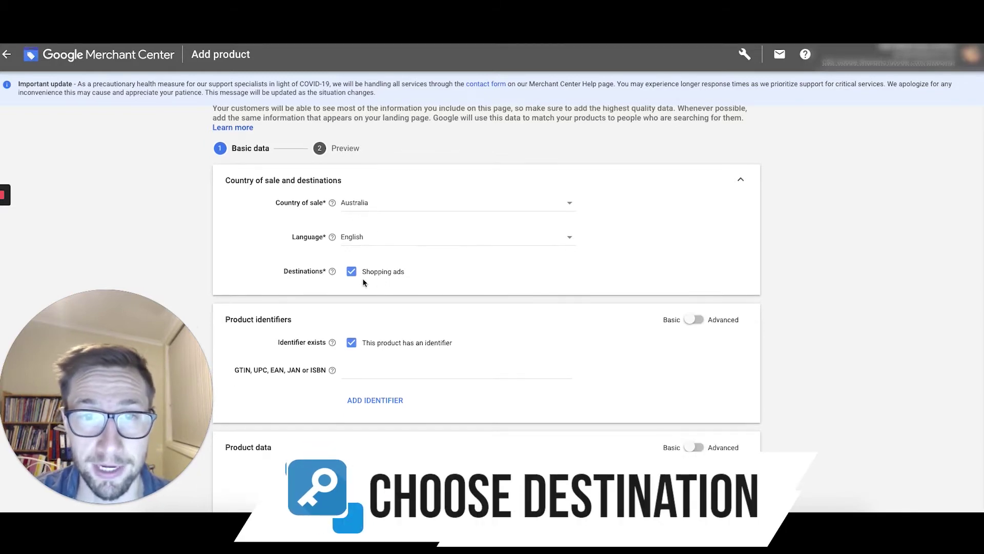
scroll(364, 275, "down", 2)
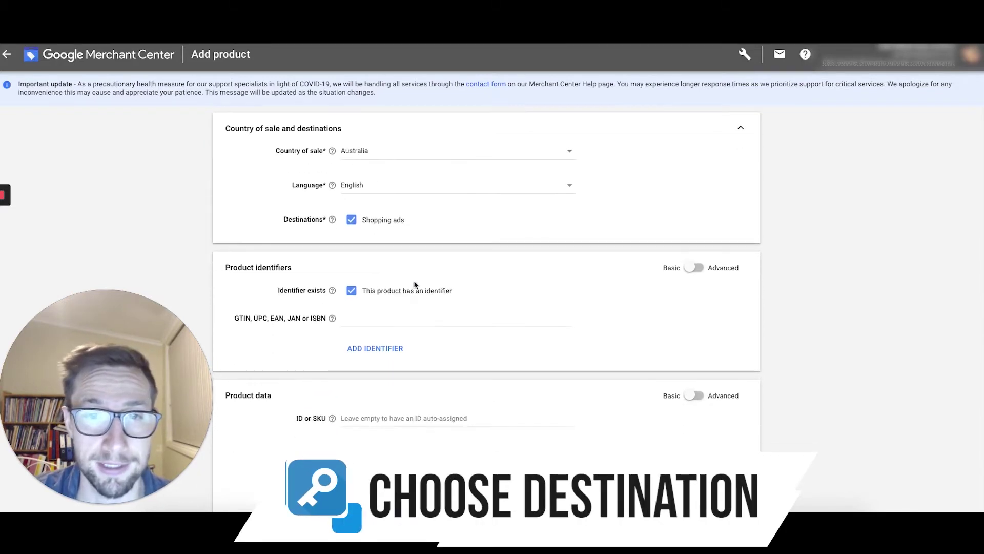
scroll(426, 300, "down", 2)
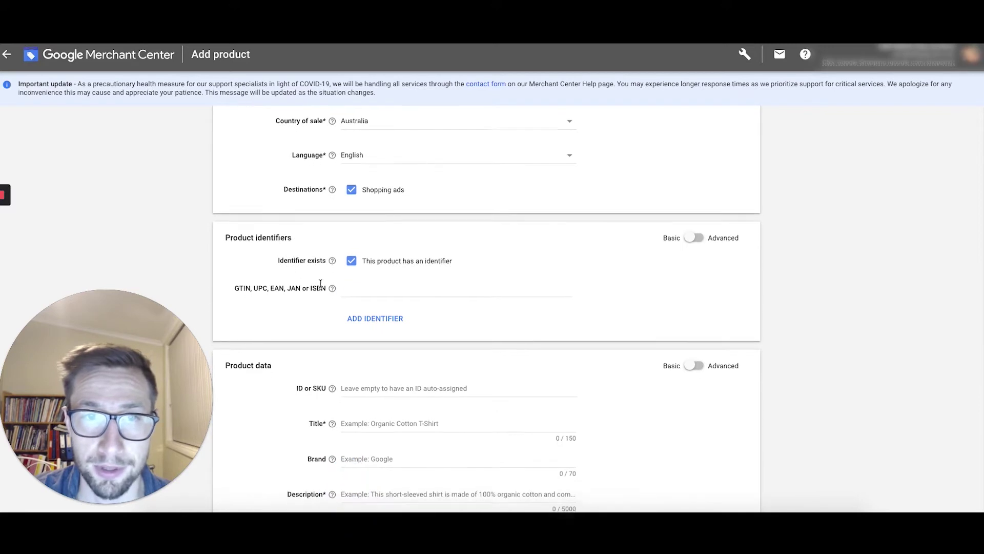
scroll(377, 285, "down", 1)
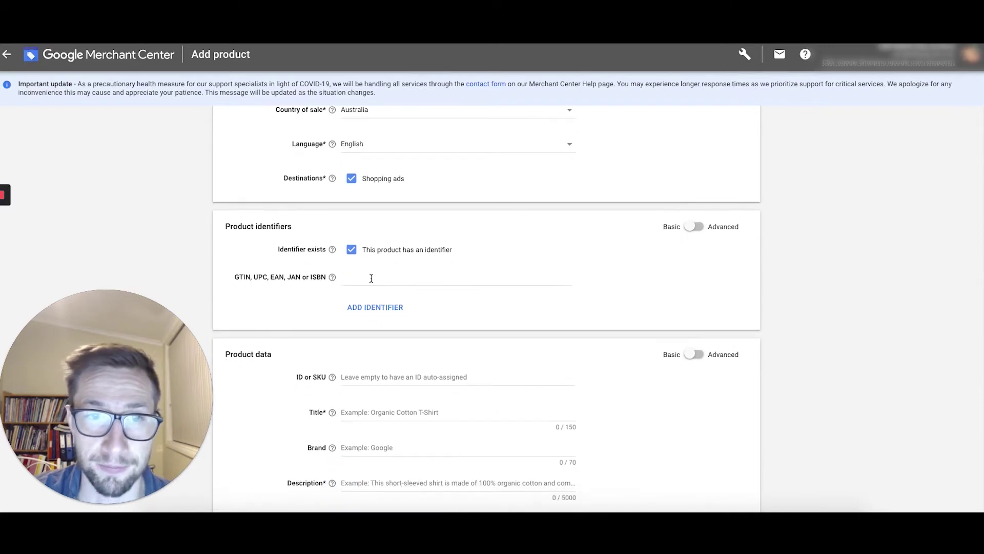
left_click(371, 278)
scroll(391, 279, "down", 1)
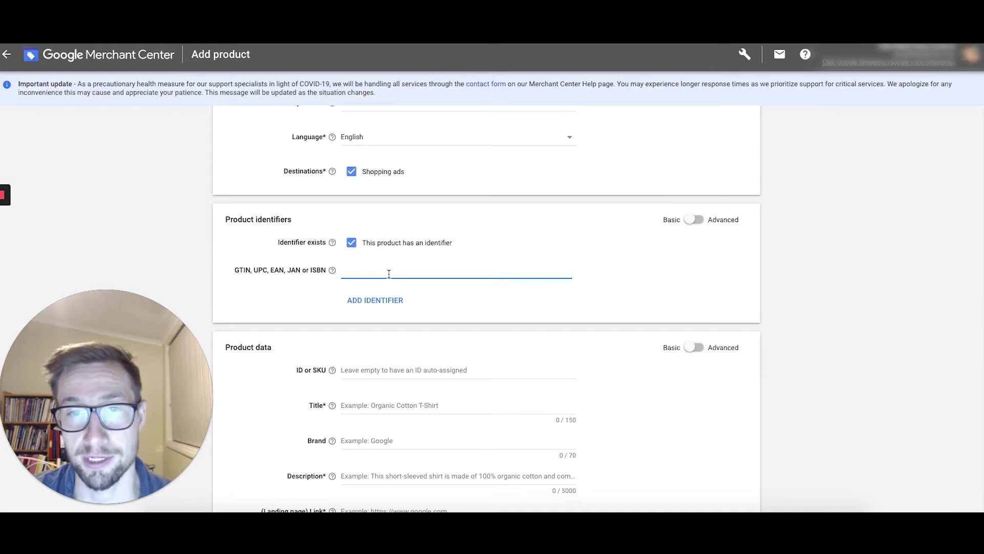
Switch product identifiers to Advanced so the MPN field appears below GTIN
left_click(239, 270)
double_click(247, 270)
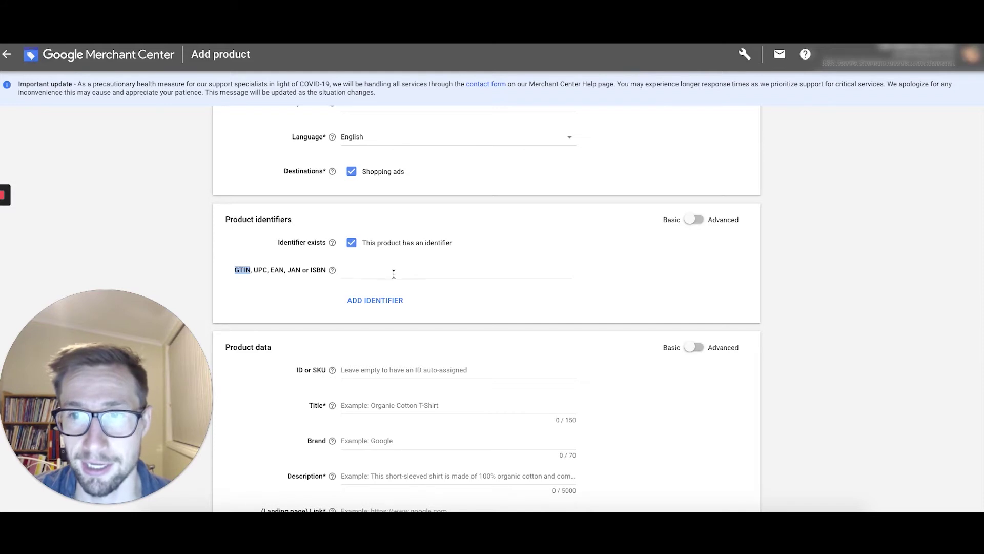
left_click(694, 220)
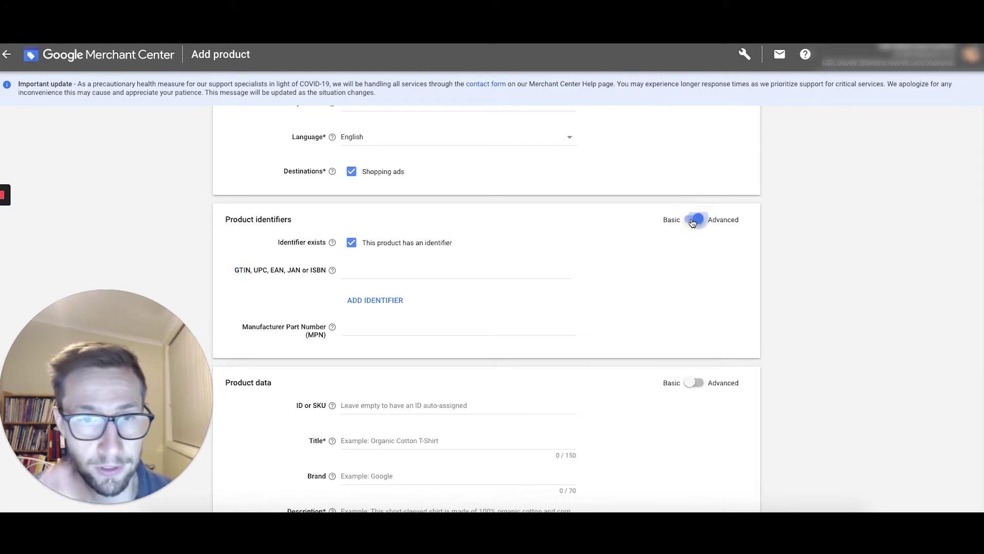
Point out the GTIN, MPN and Brand identifier fields on the form
double_click(243, 270)
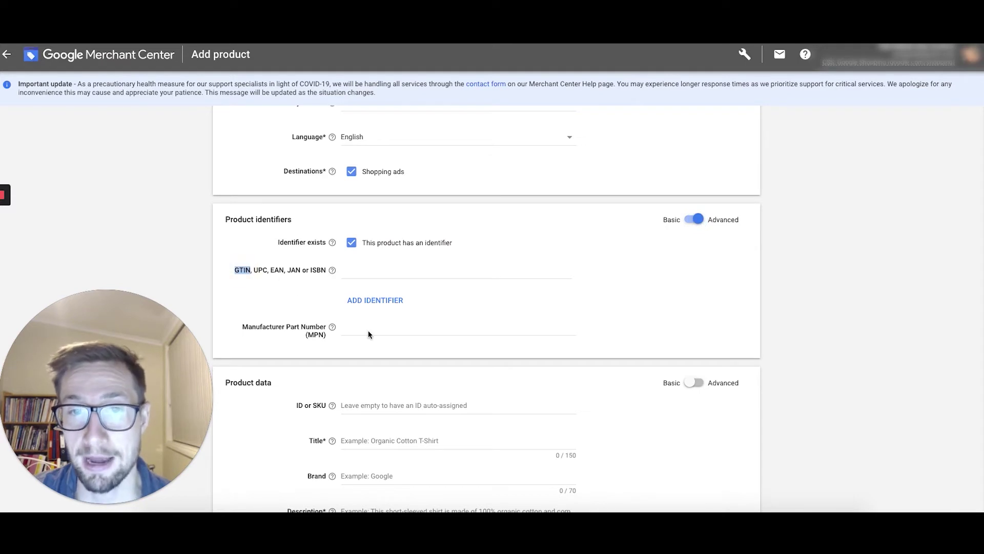
left_click(344, 334)
double_click(315, 334)
scroll(318, 334, "down", 2)
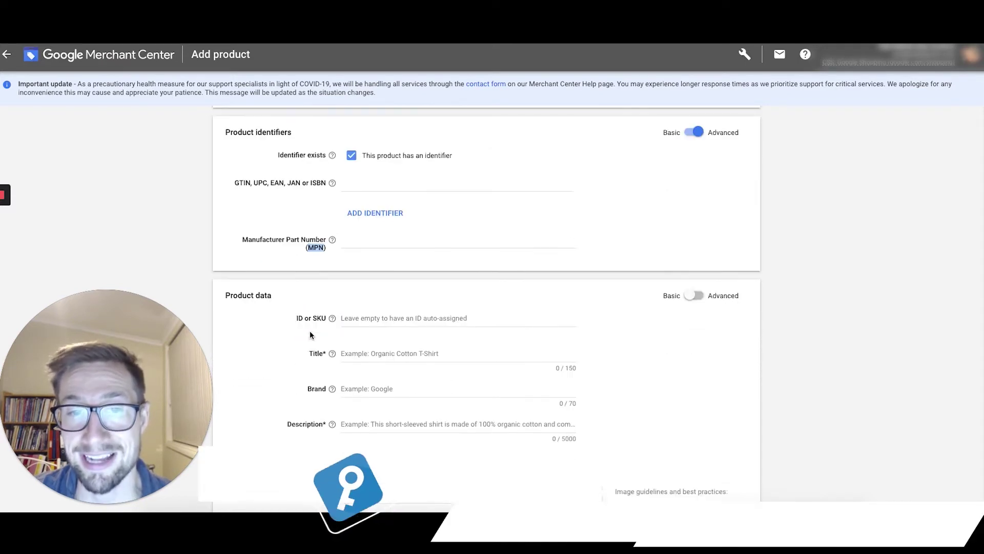
left_click(367, 388)
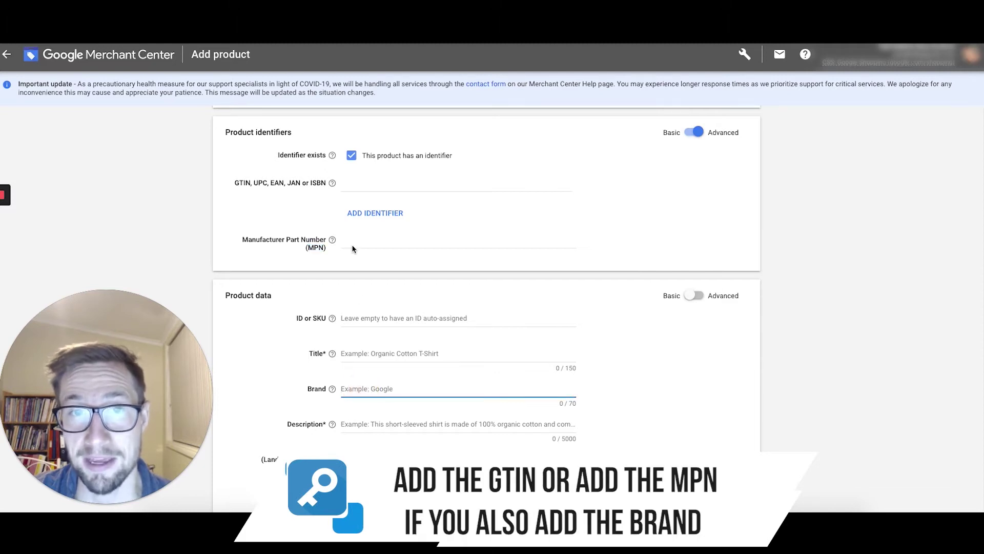
double_click(240, 183)
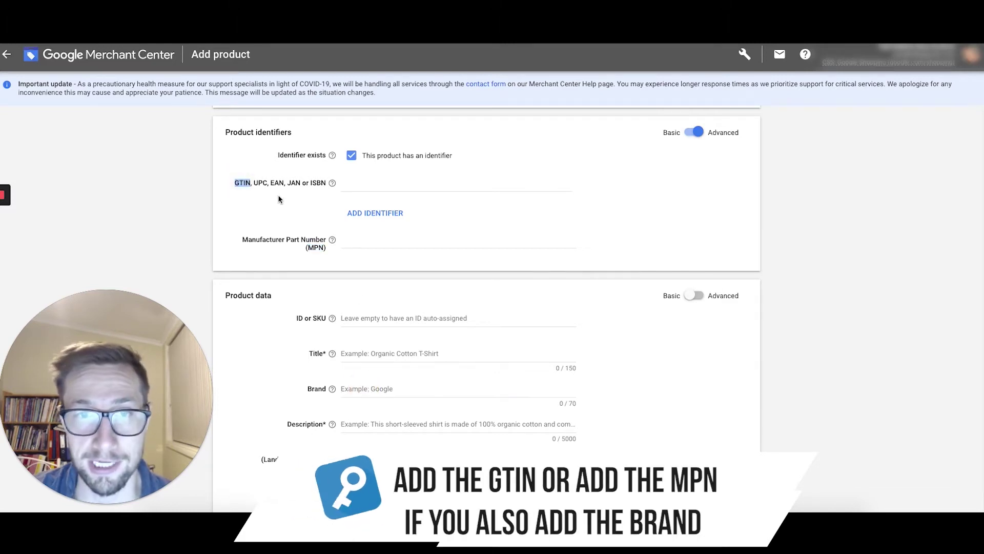
left_click(245, 183)
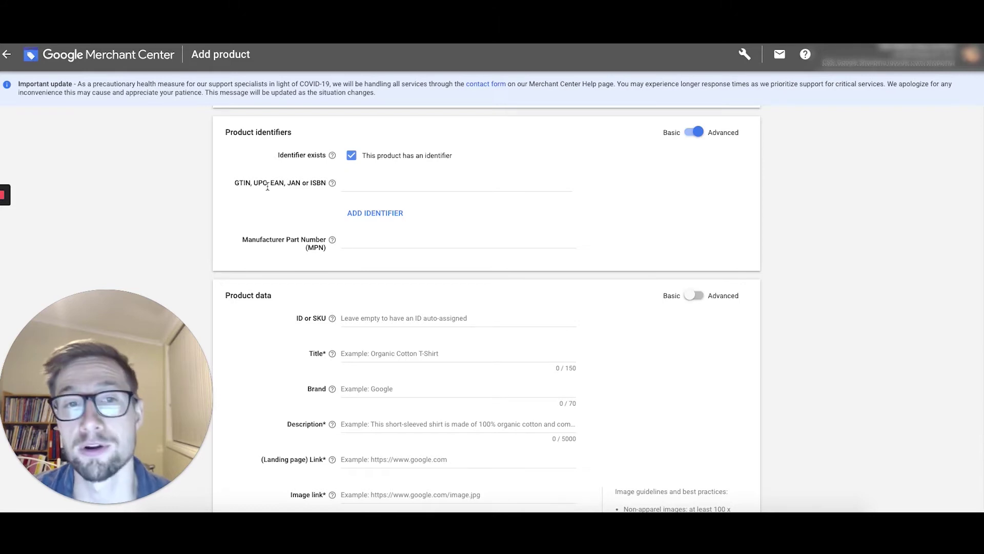
double_click(249, 185)
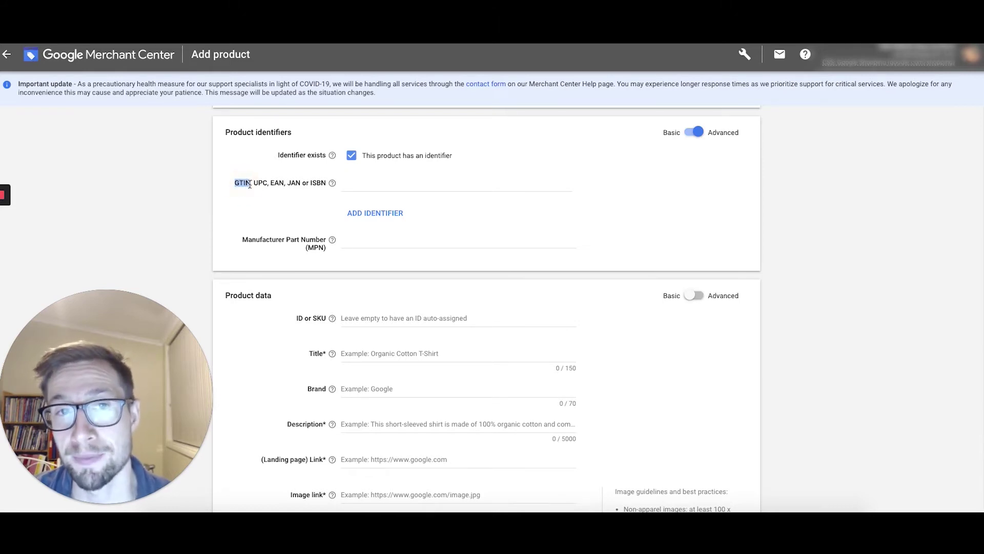
Enter N883774L as the Manufacturer Part Number (MPN)
left_click(365, 183)
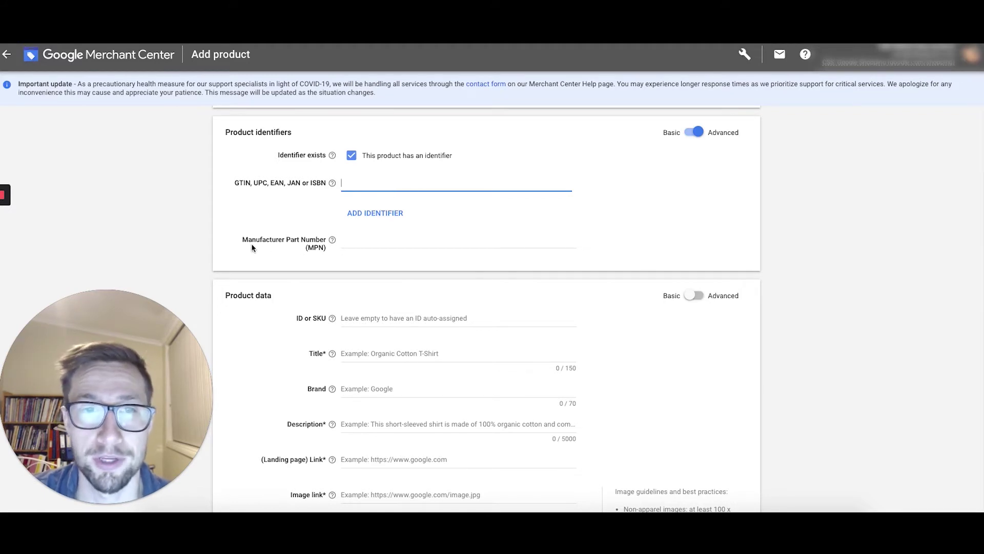
left_click(362, 239)
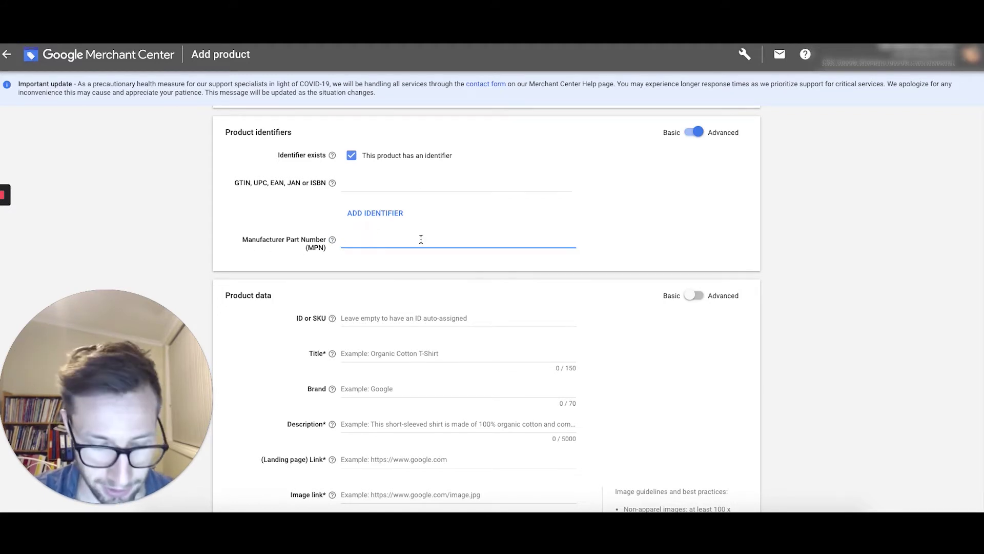
type("N8")
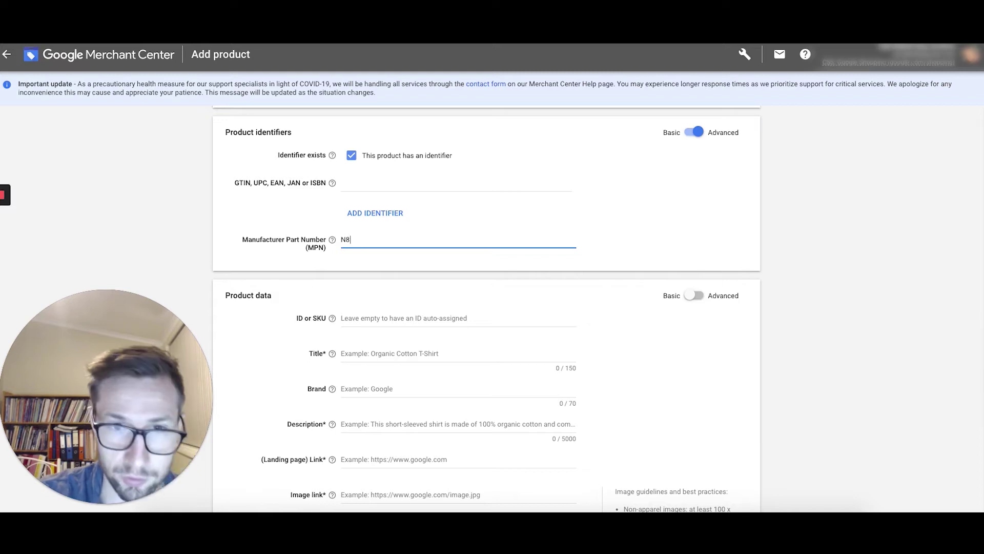
type("83774")
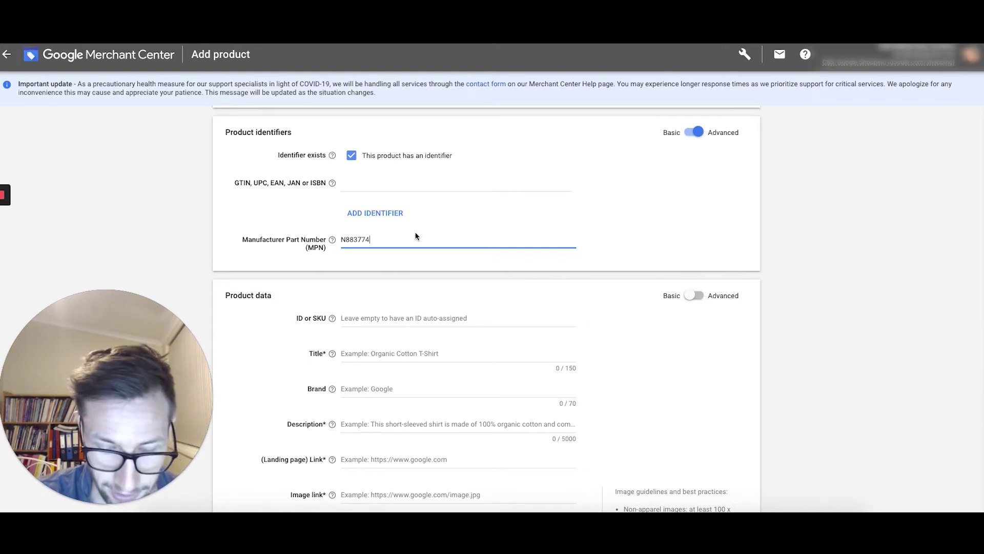
type("L")
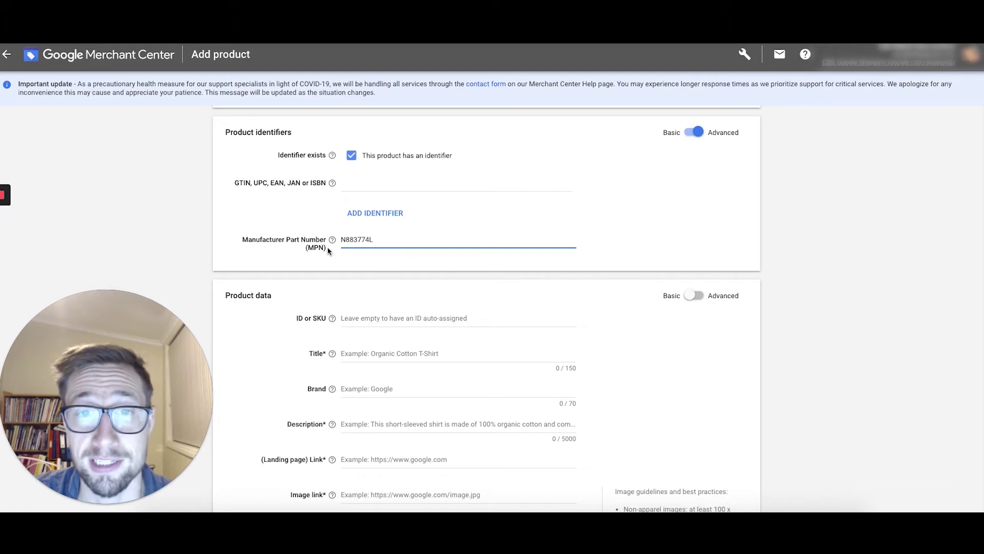
left_click_drag(328, 251, 243, 239)
left_click(243, 239)
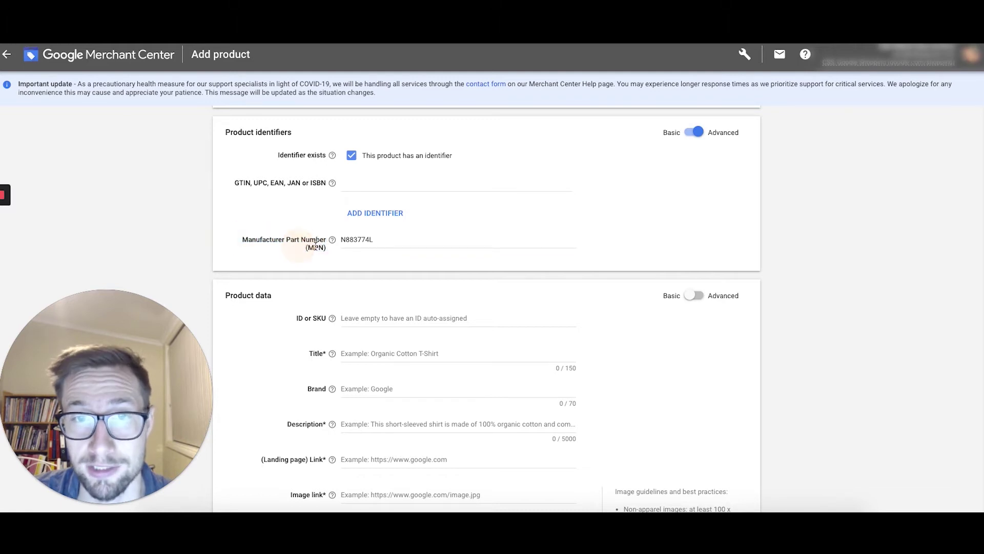
double_click(377, 239)
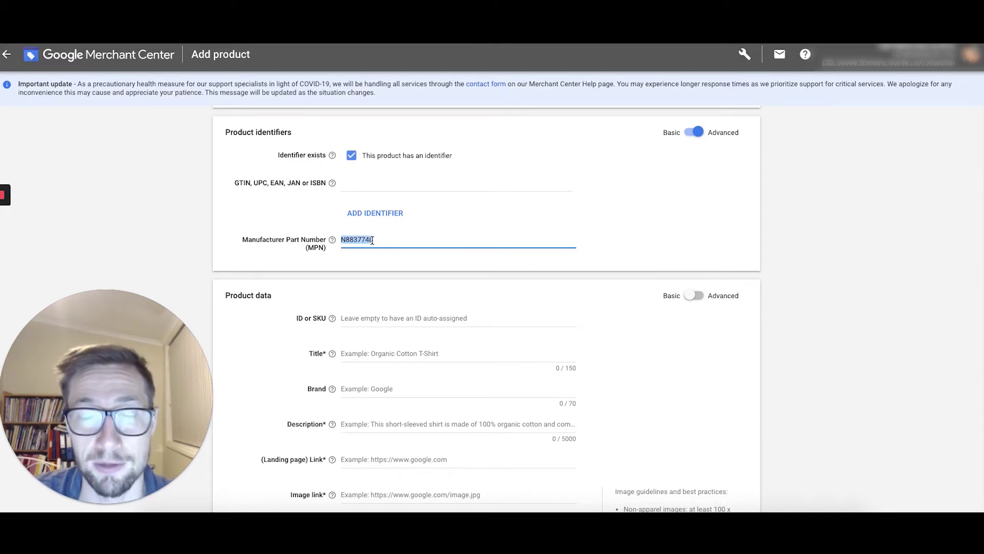
scroll(402, 286, "down", 1)
left_click(453, 292)
scroll(392, 305, "down", 1)
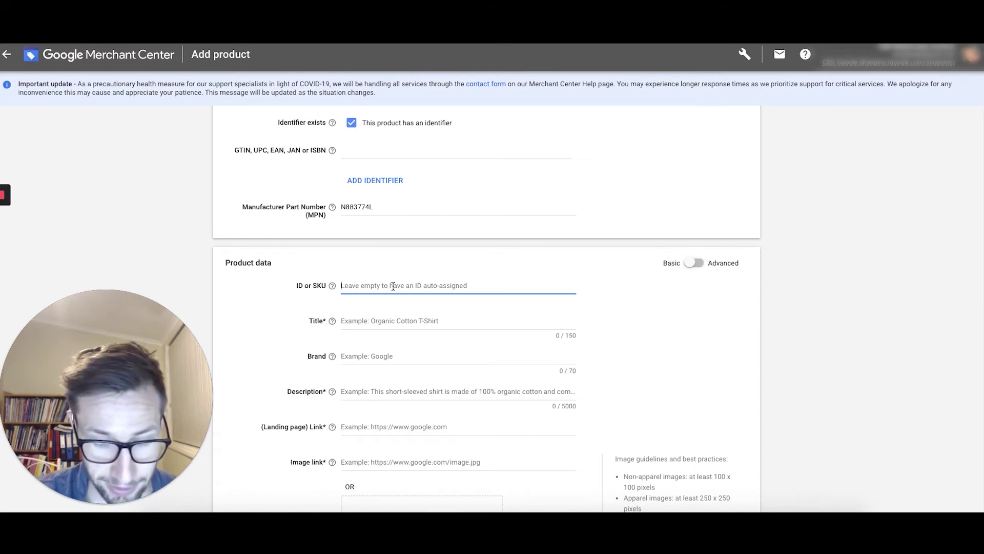
Set the ID or SKU to KS-Superfish-S7 and the title to 'Super fish S7'
type("KS")
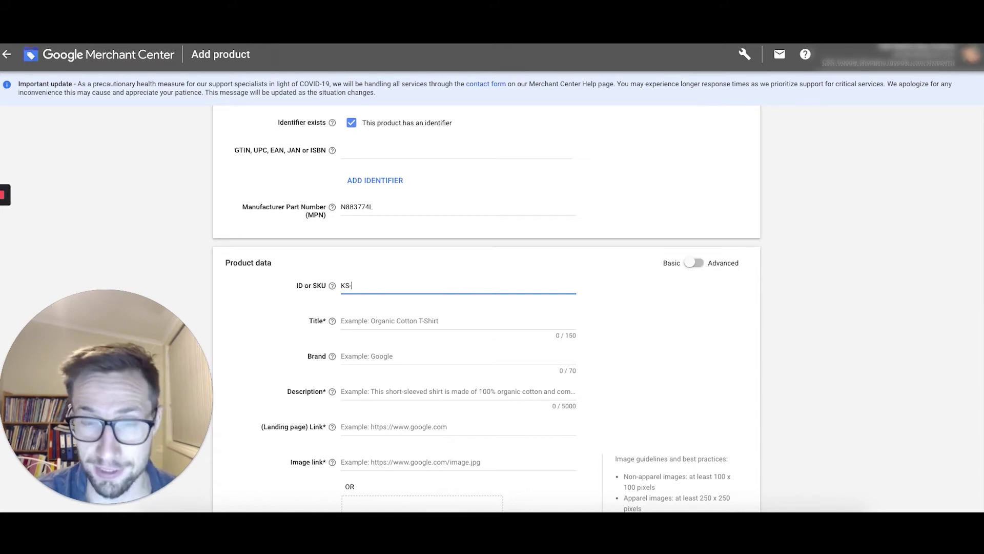
type("-Superfi")
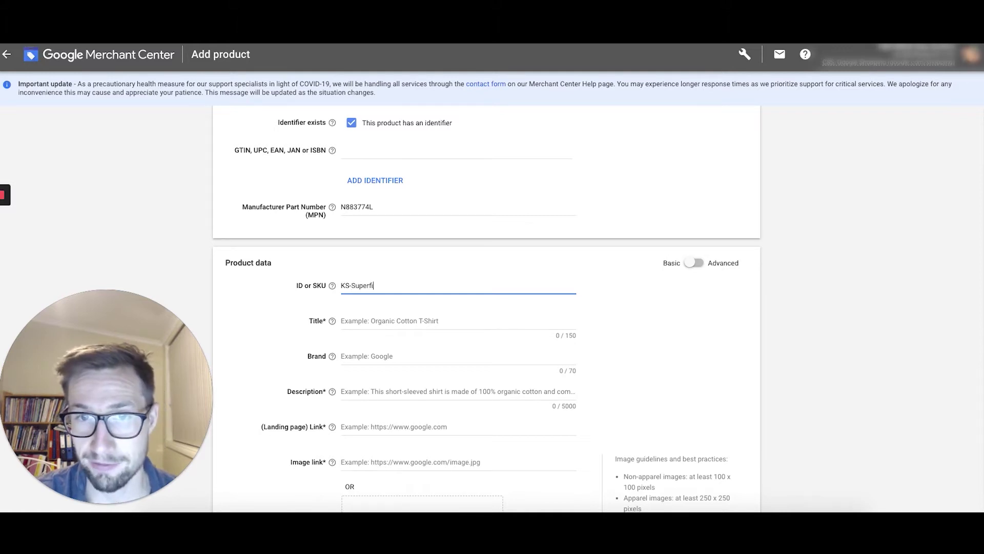
type("sh-S&")
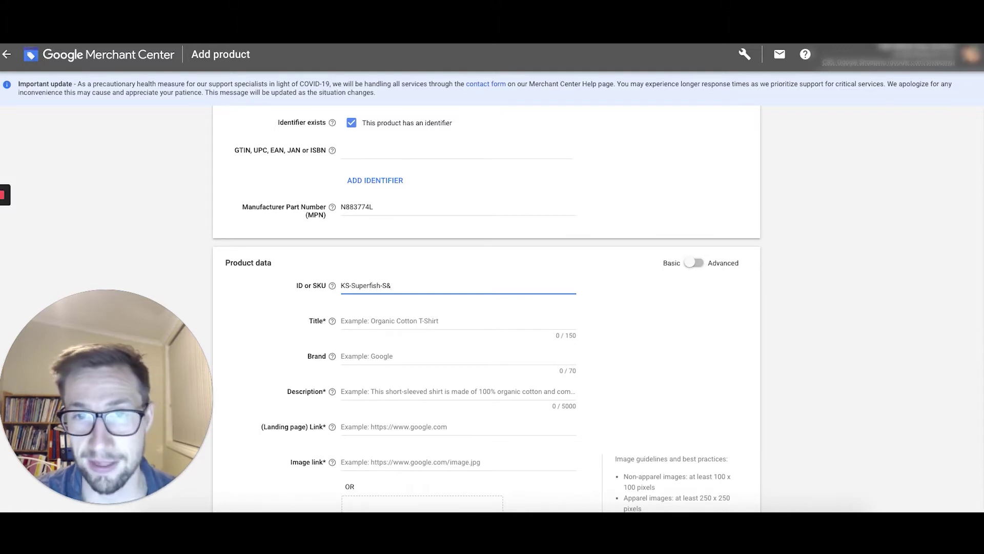
key("BackSpace")
type("7")
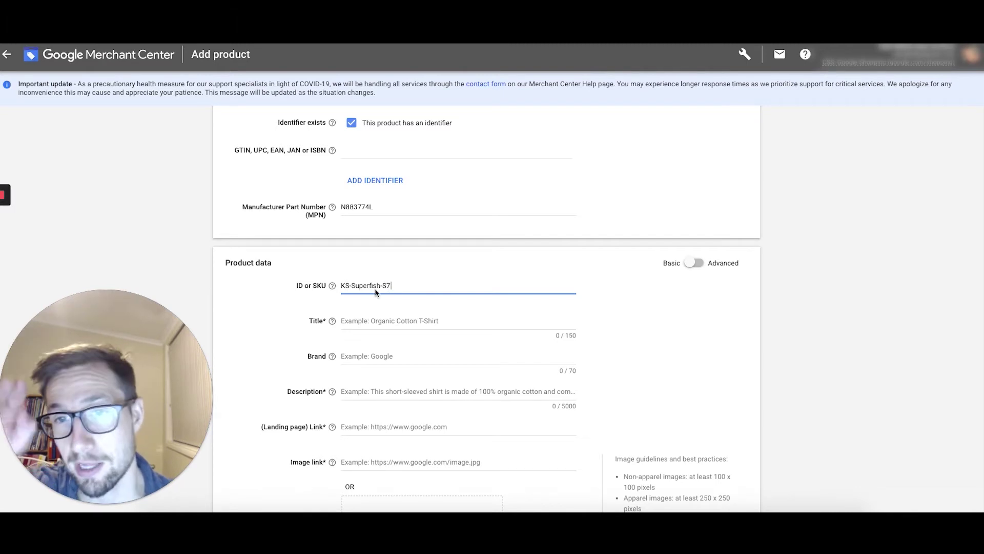
left_click(373, 321)
type("Super fish S7")
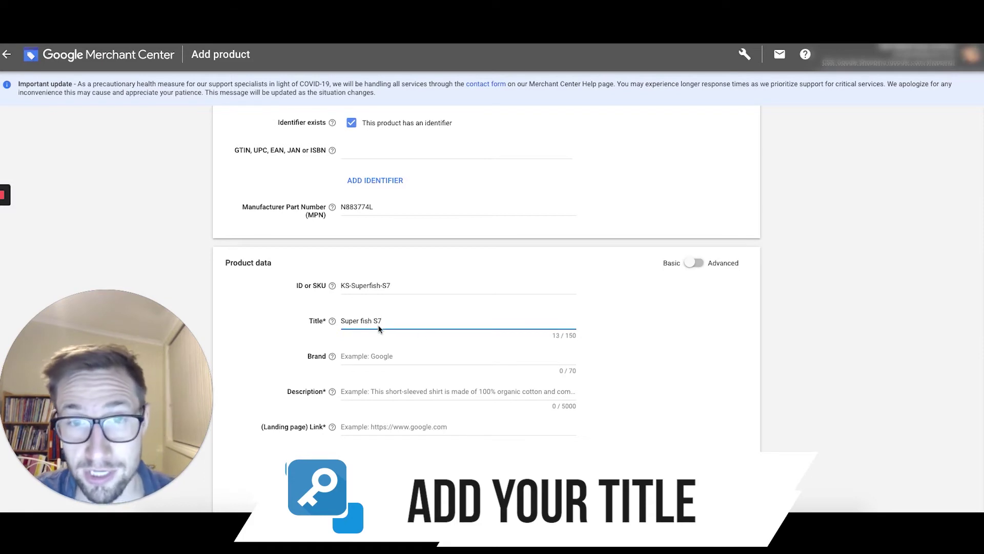
left_click_drag(340, 321, 390, 319)
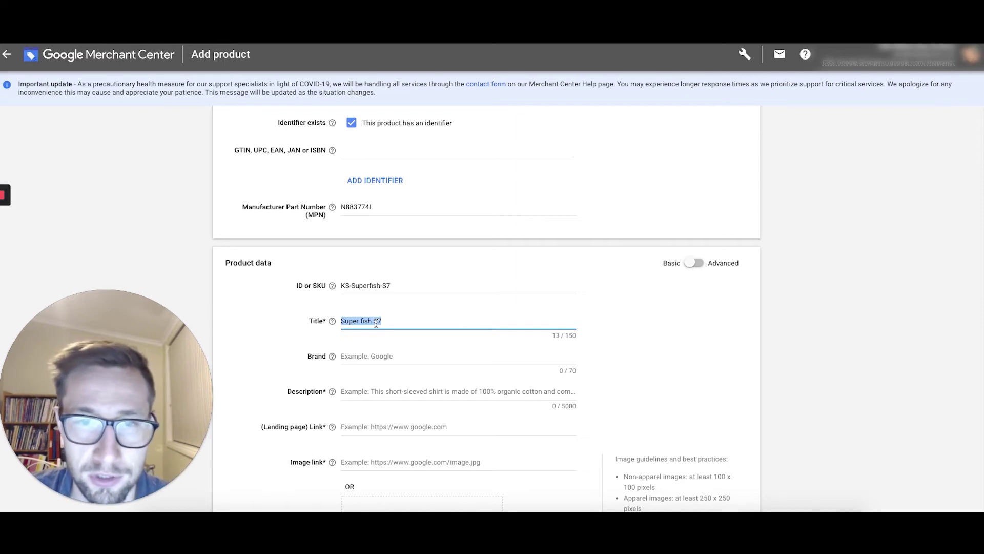
Enter 'Key Surfers' as the brand and note the 5000-character description limit
left_click(417, 354)
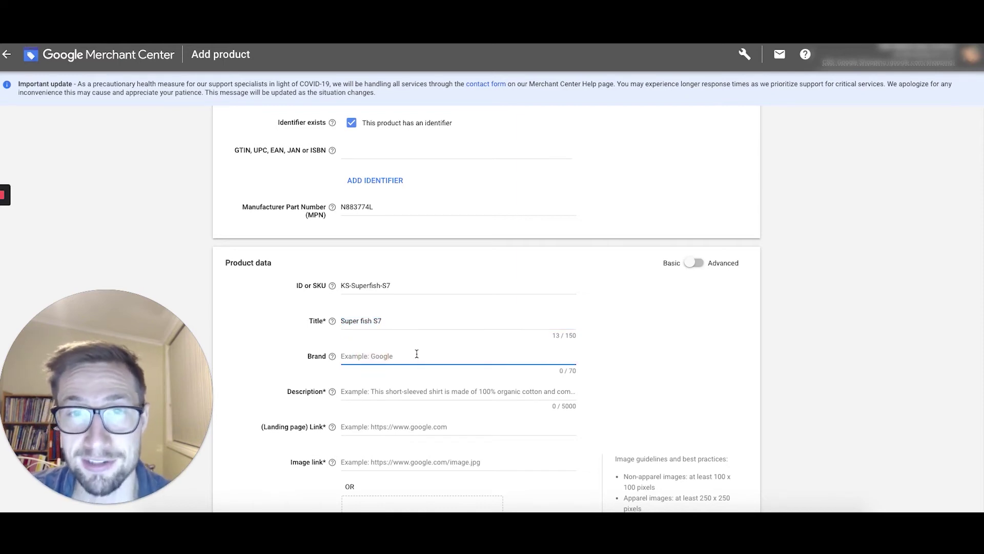
type("Key Surfers")
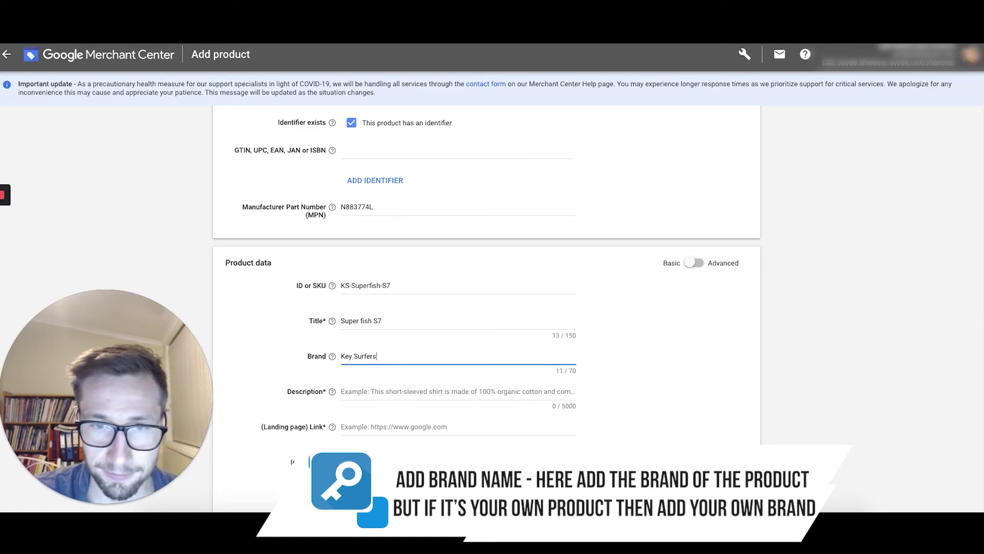
left_click(402, 388)
double_click(569, 402)
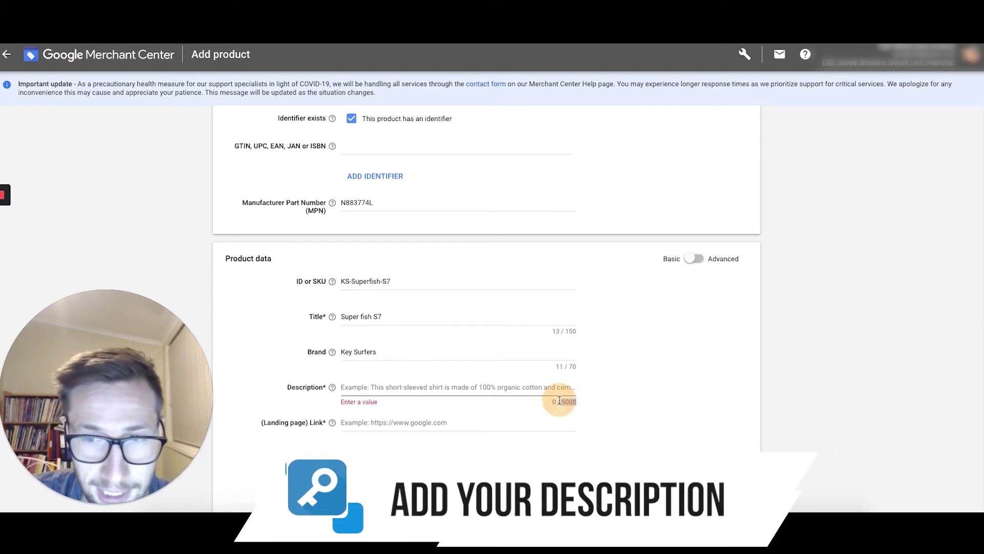
Write the description of the 6-foot beginners surfboard suited to big swell days
left_click(375, 387)
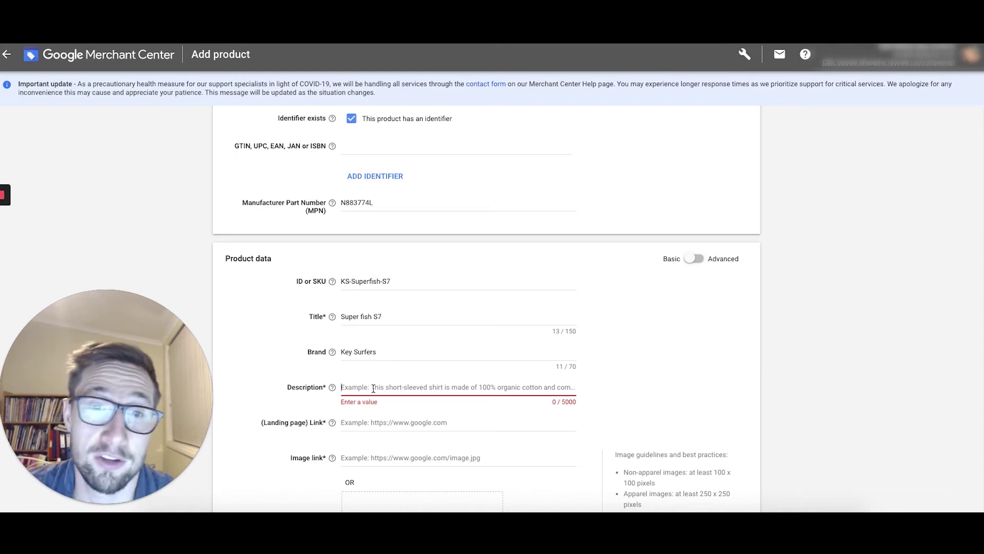
scroll(373, 388, "down", 1)
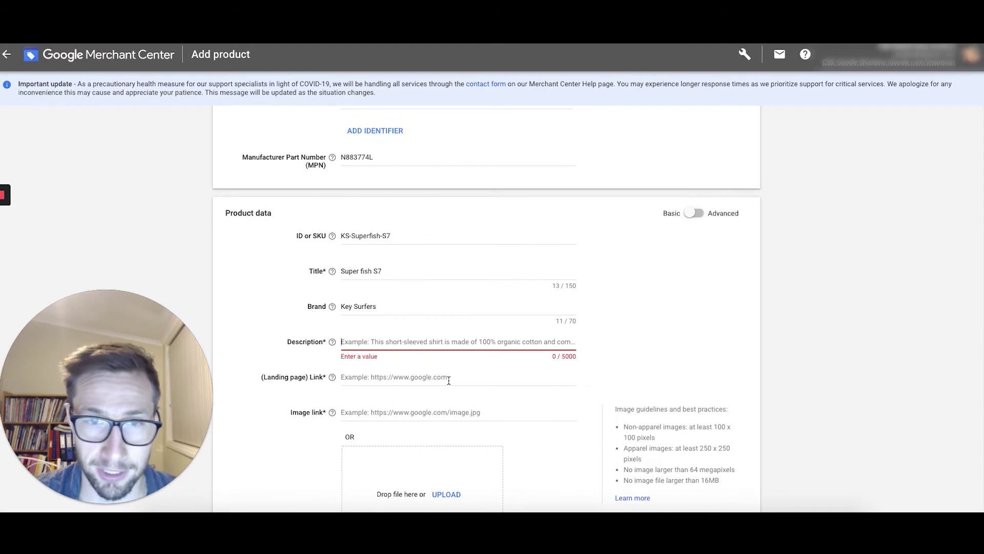
type("The supe")
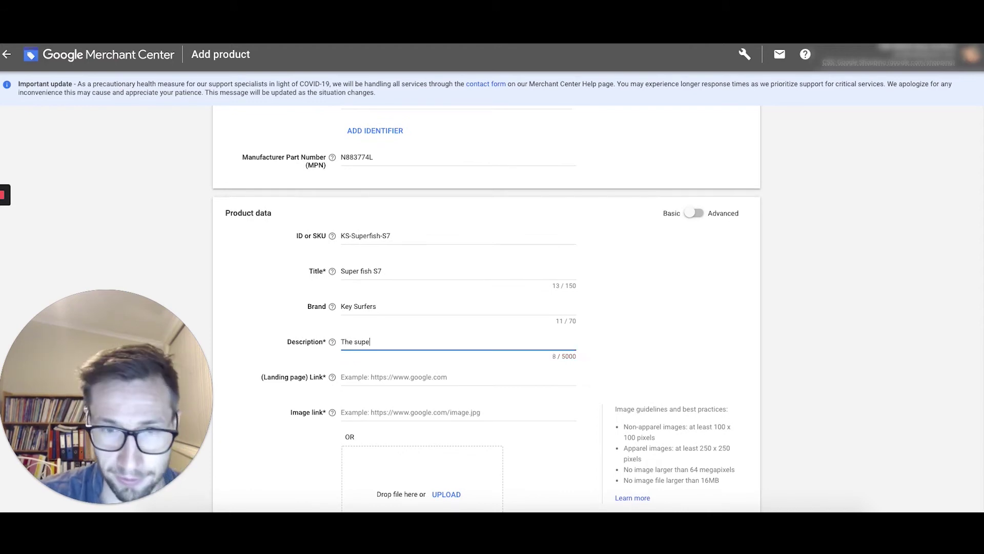
type("r fish surfboard is ")
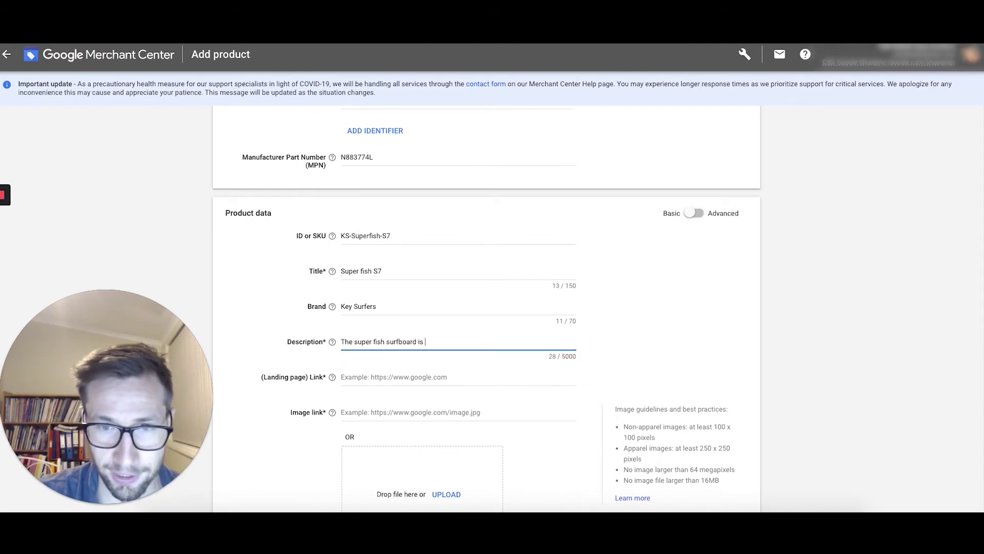
type("a fantastic begin")
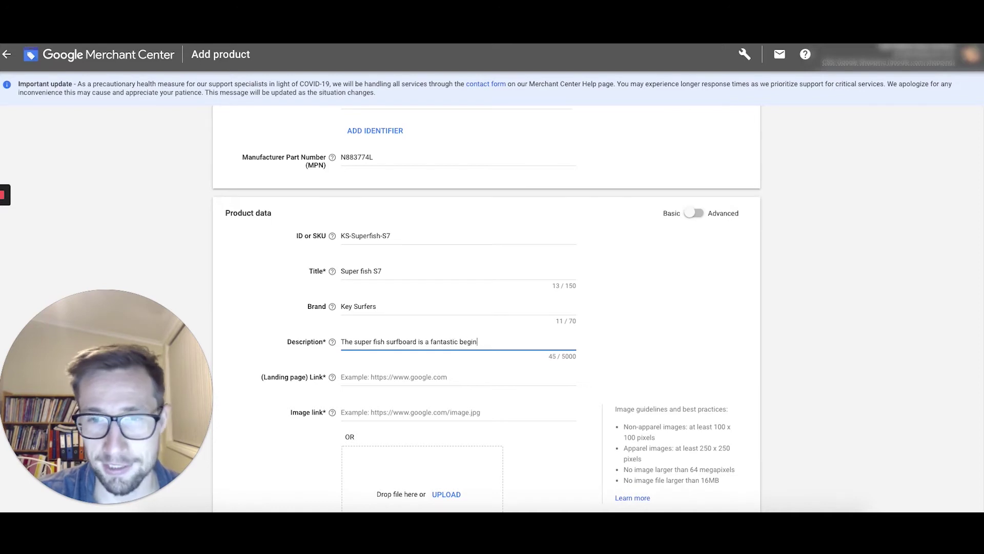
type("ners sur")
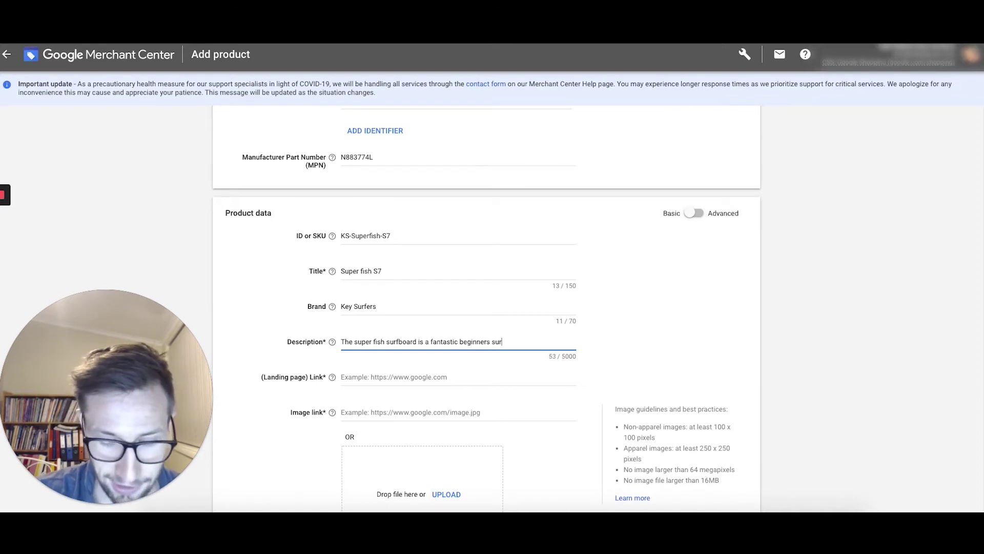
type("f board. ")
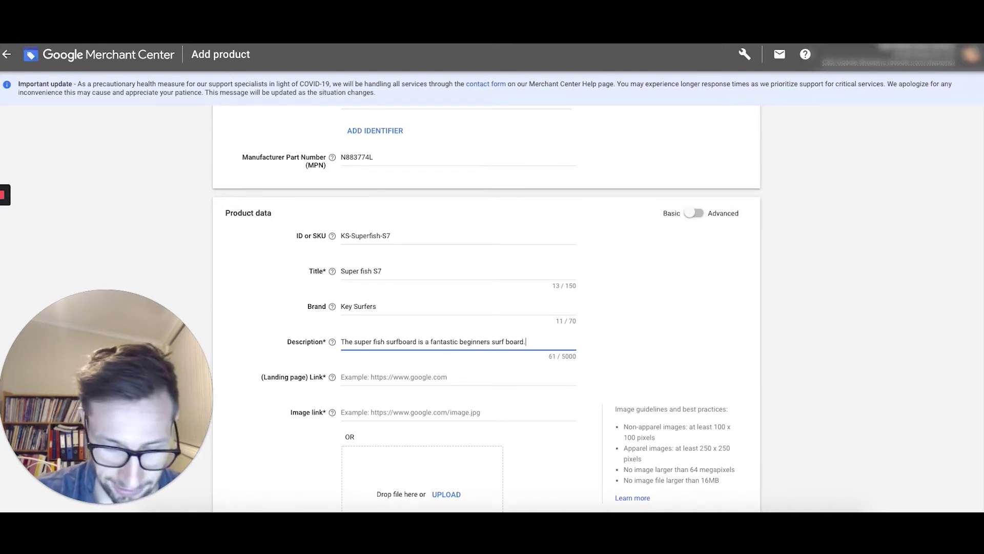
type("6 feet in len")
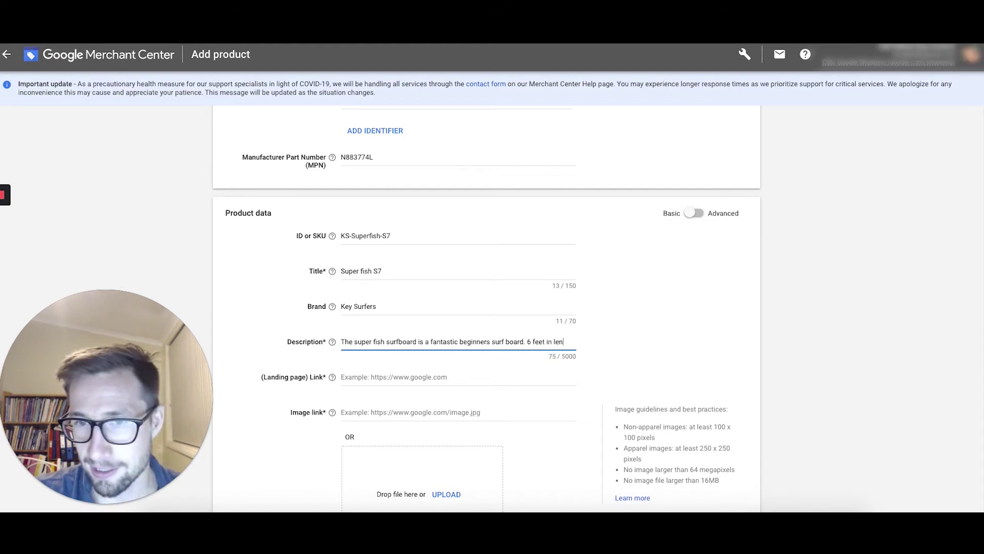
type("gth and great f")
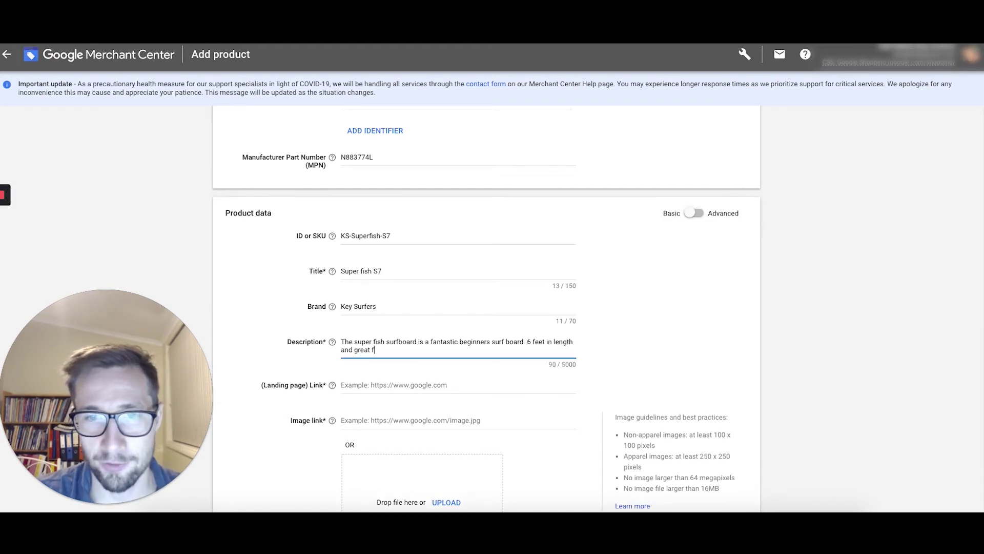
type("or those big swell days.")
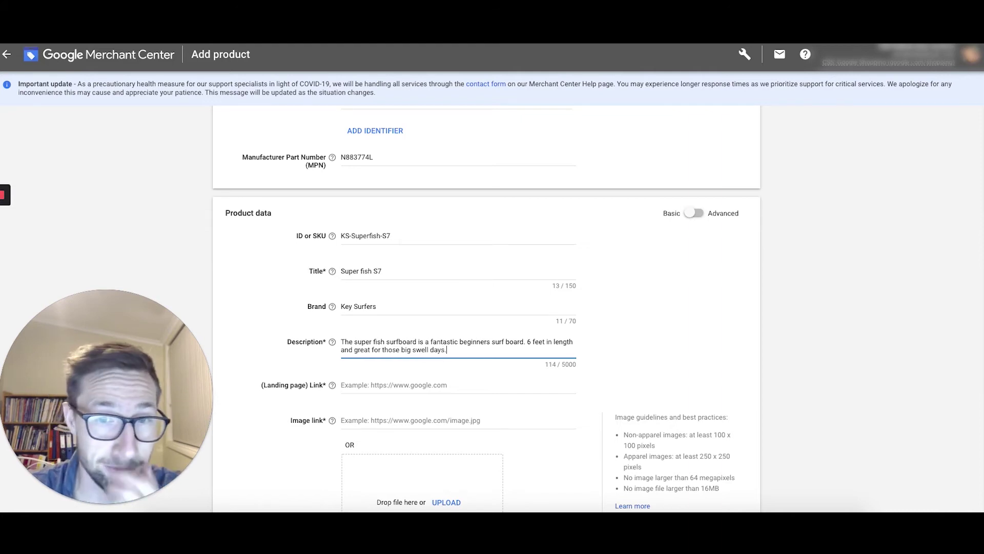
scroll(533, 373, "down", 1)
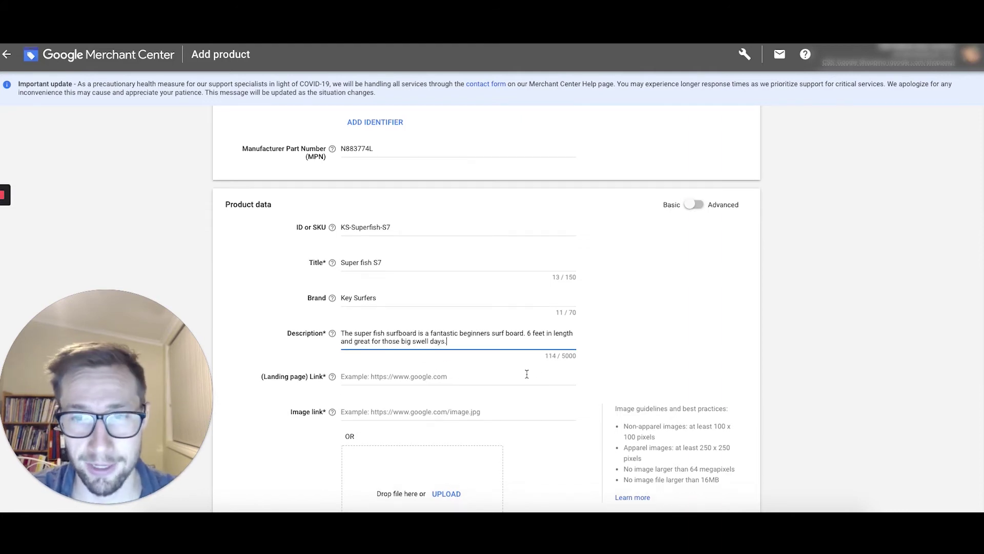
left_click(574, 356)
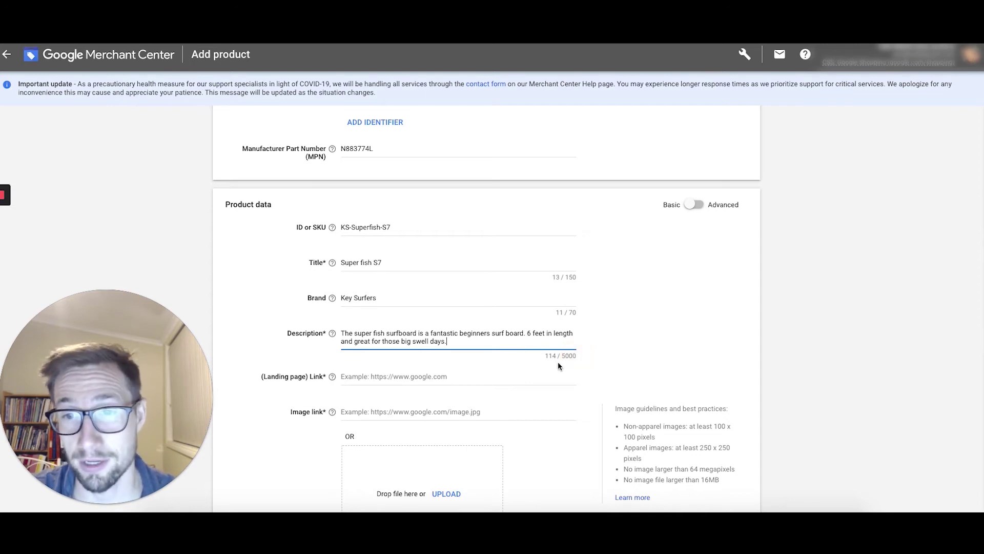
scroll(560, 355, "down", 2)
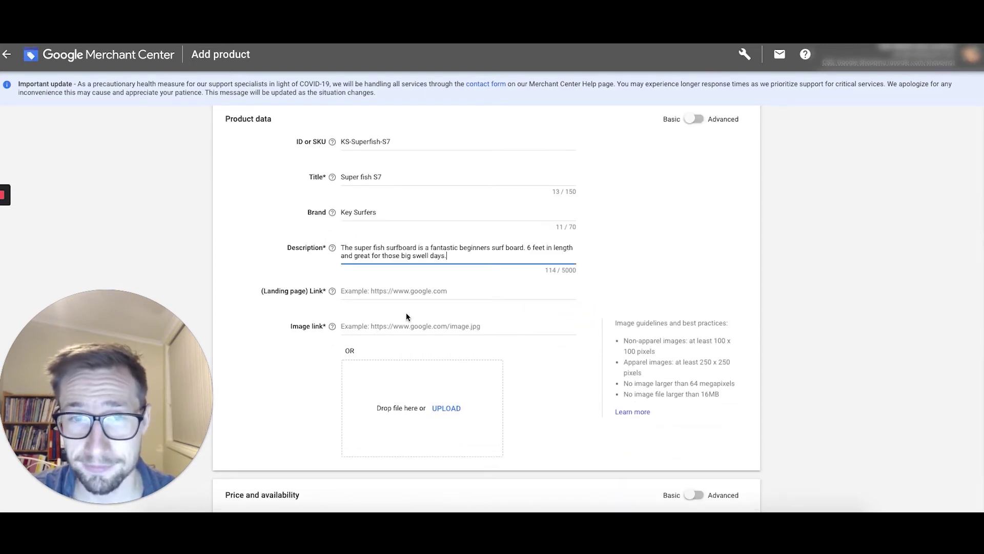
Open the Shopify storefront page for 7S Super fish 5' 9 - 30L ($599.00)
left_click(357, 290)
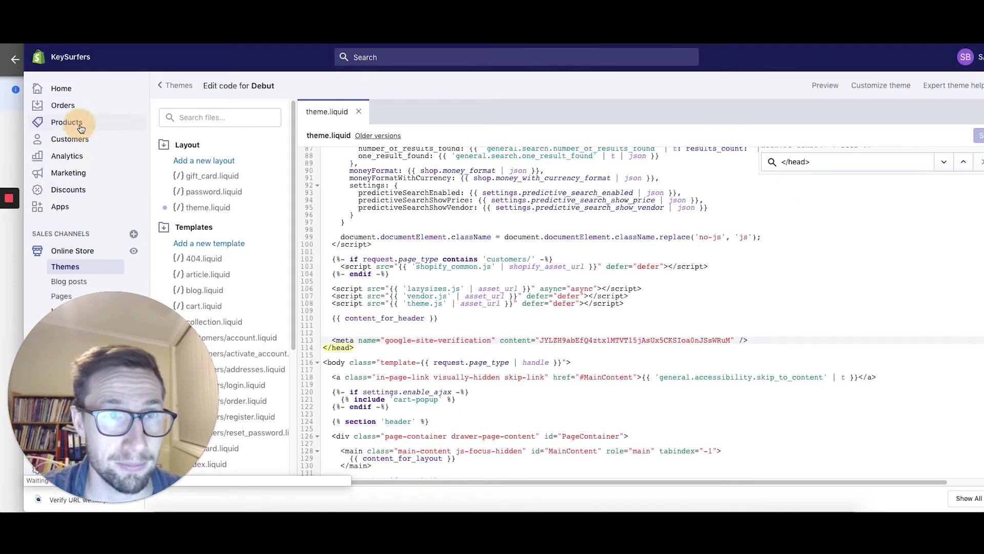
left_click(81, 126)
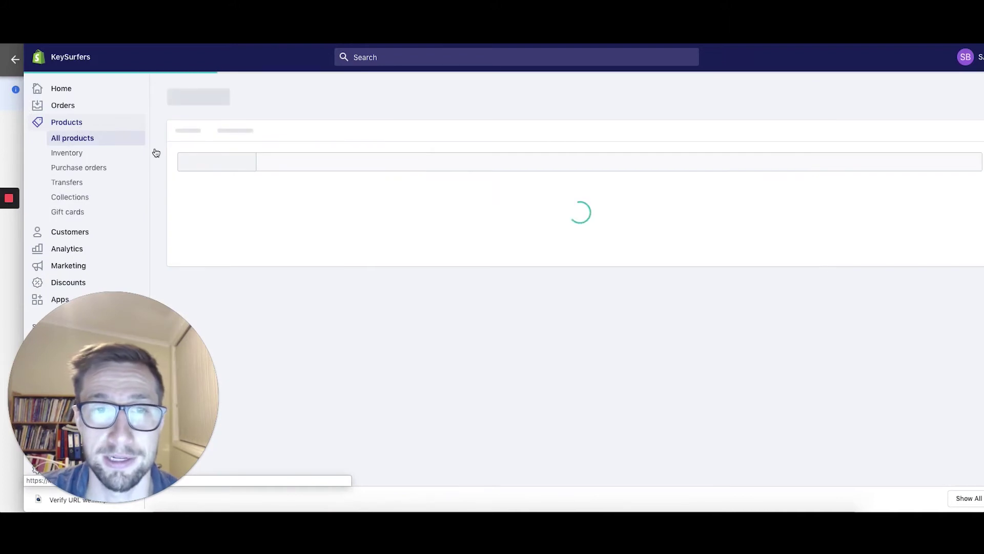
mouse_move(345, 245)
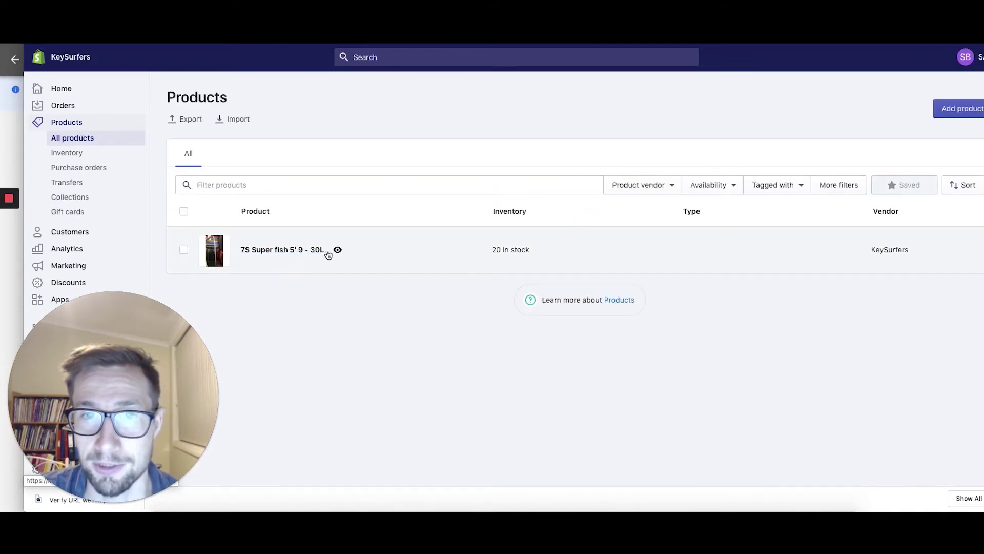
left_click(338, 251)
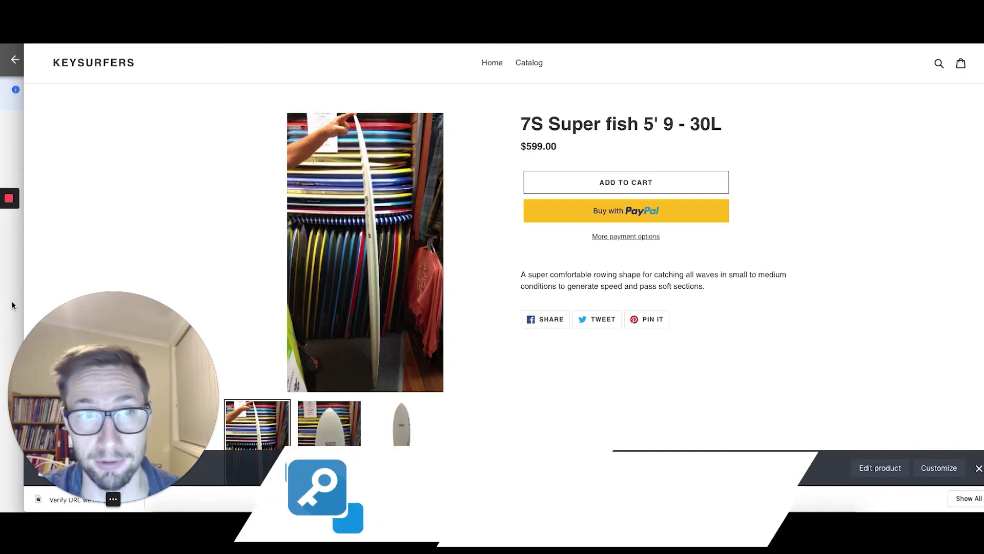
Paste the store's 7s-super-fish-5-9-30l product URL into the landing page Link field
left_click(8, 101)
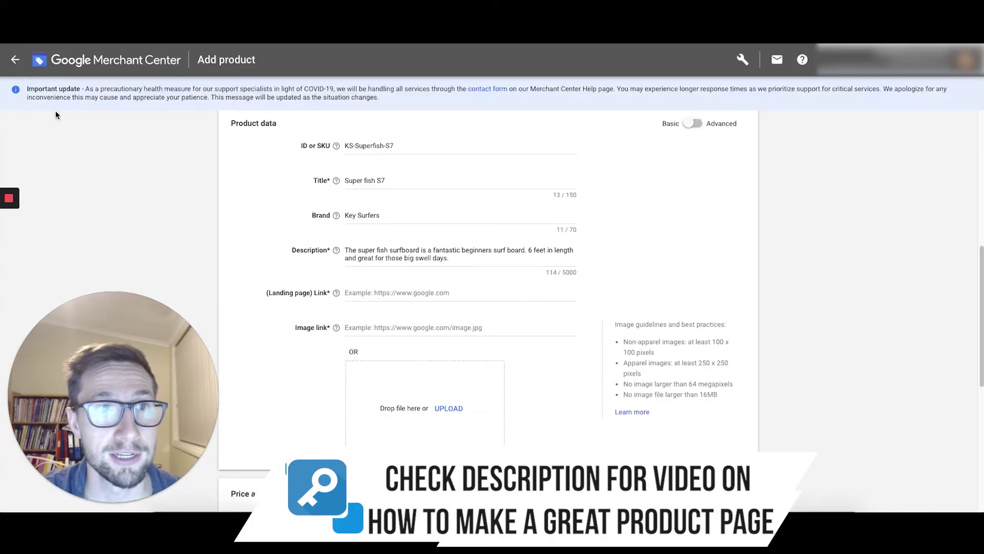
left_click(387, 290)
type("https://www.key-surfers.com/products/7s-super-fish-5-9-30l")
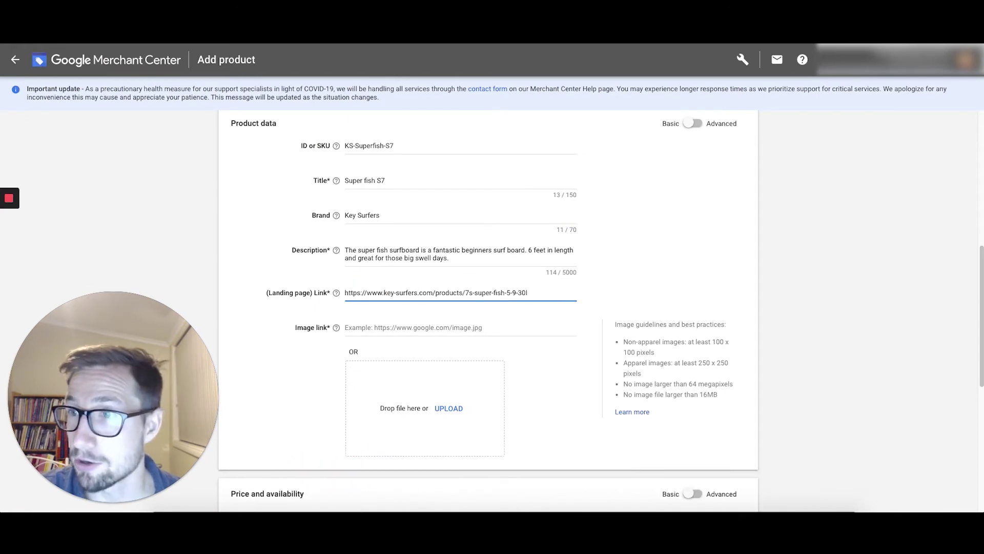
key("super+grave")
scroll(365, 286, "down", 3)
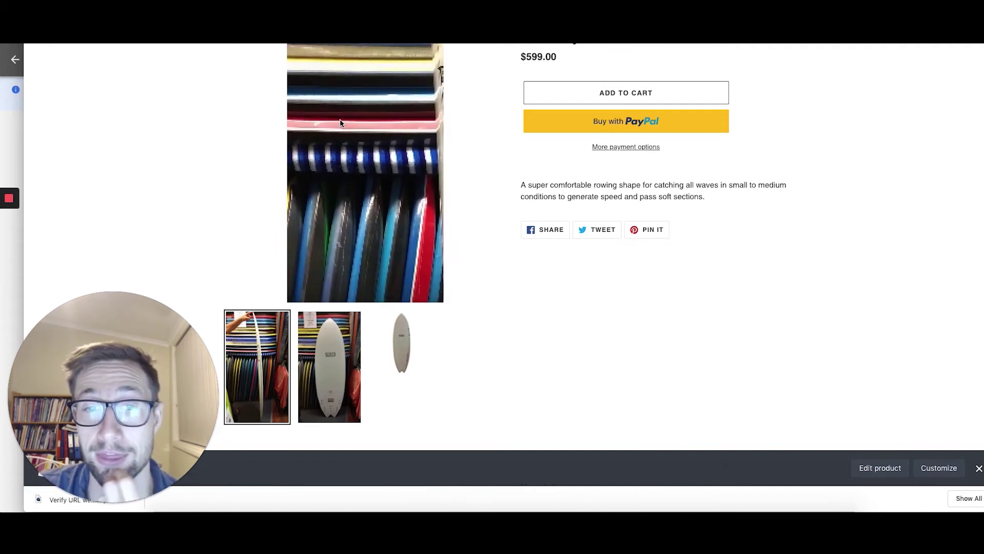
Search Google for the product title "7S Super fish 5' 9 - 30L"
scroll(338, 132, "up", 2)
left_click_drag(521, 124, 723, 123)
key("super+l")
key("Escape")
key("super+shift+l")
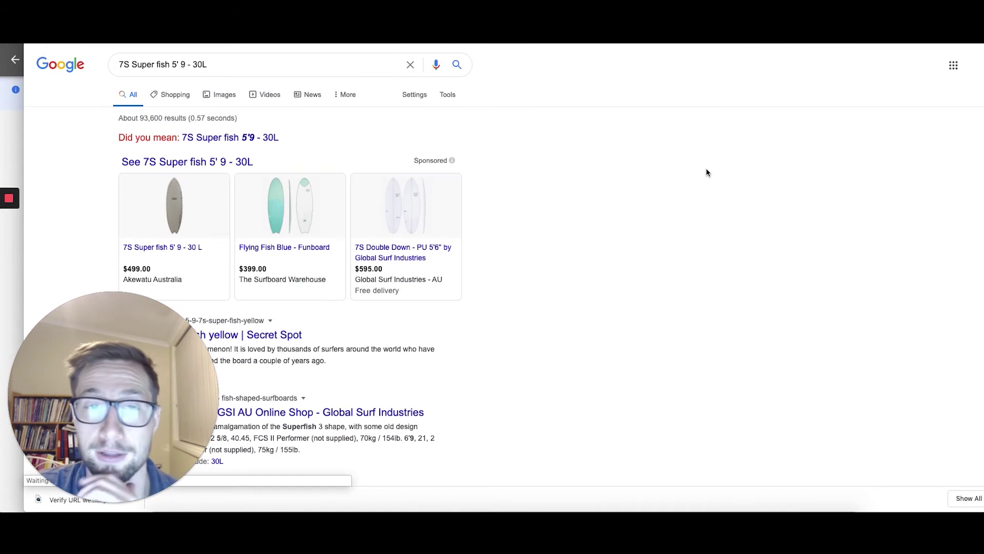
Browse the Shopping results to compare competing surfboards' prices and sellers
left_click(171, 96)
scroll(381, 239, "down", 2)
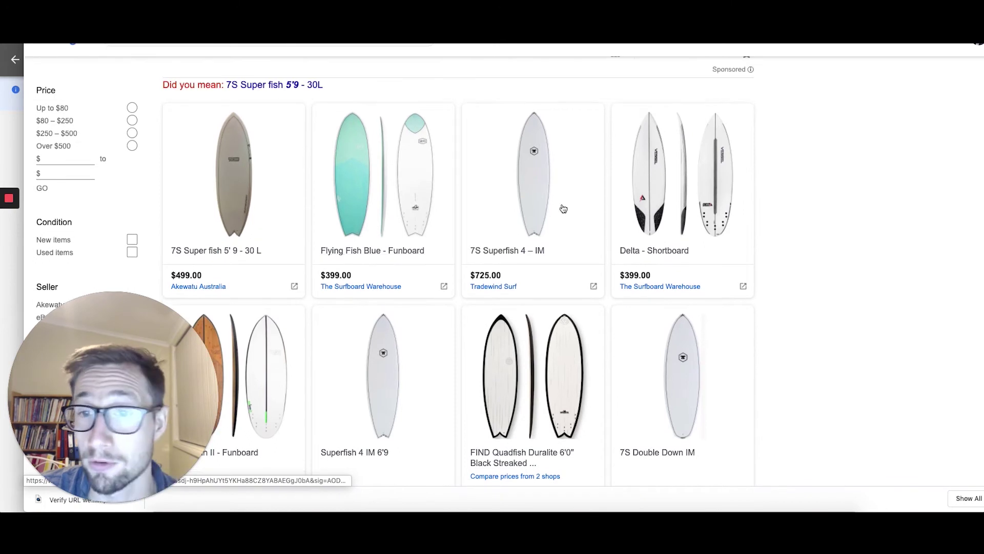
left_click(587, 365)
scroll(583, 363, "down", 2)
scroll(253, 219, "up", 3)
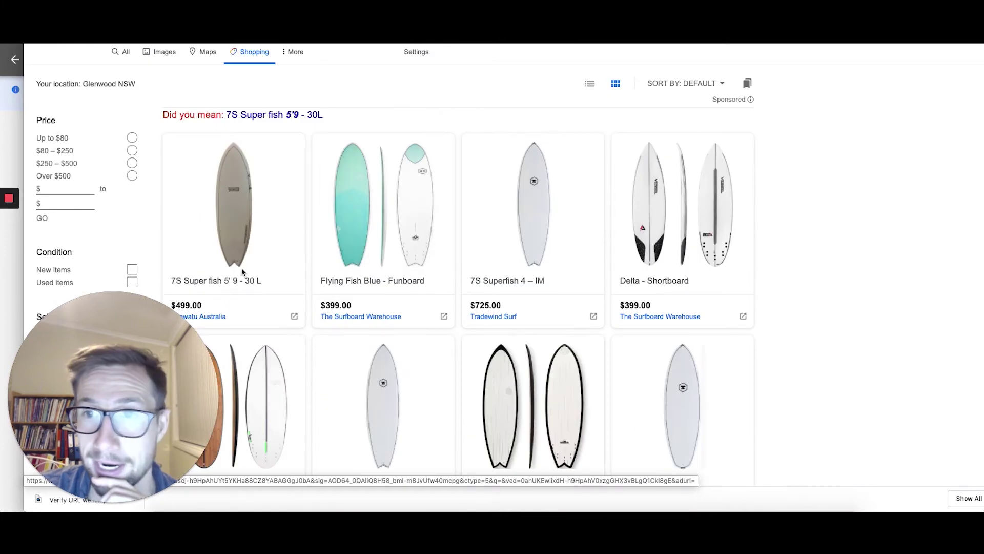
scroll(424, 235, "down", 7)
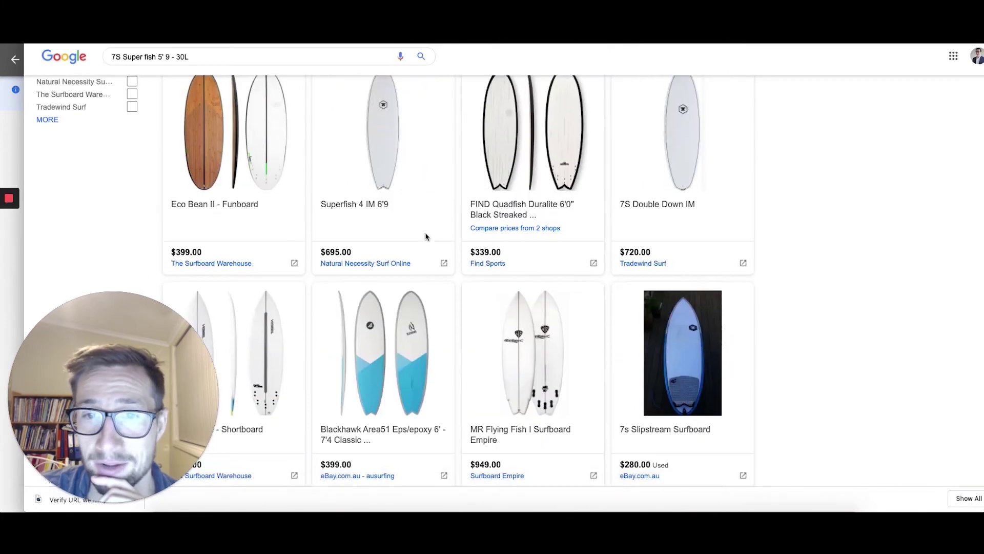
scroll(424, 240, "up", 8)
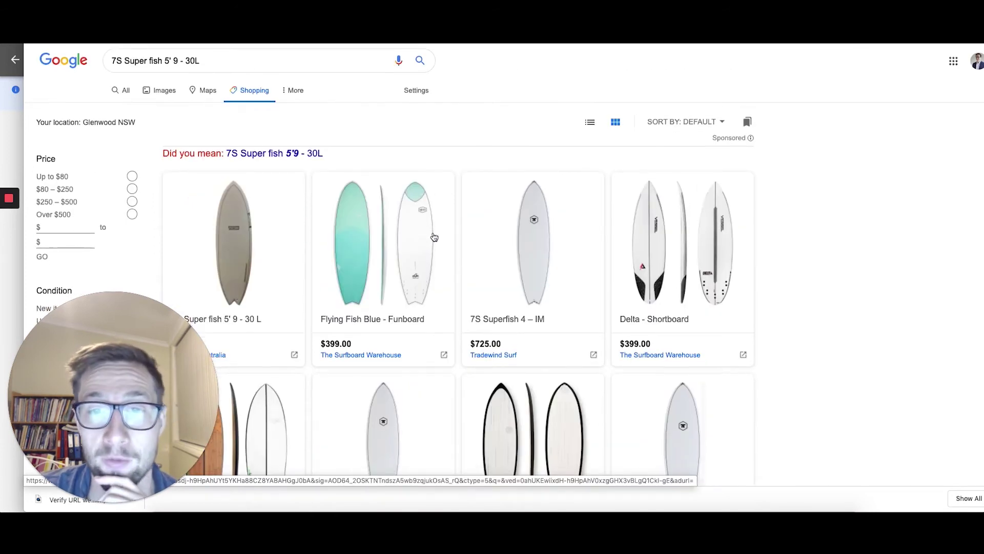
scroll(429, 240, "down", 1)
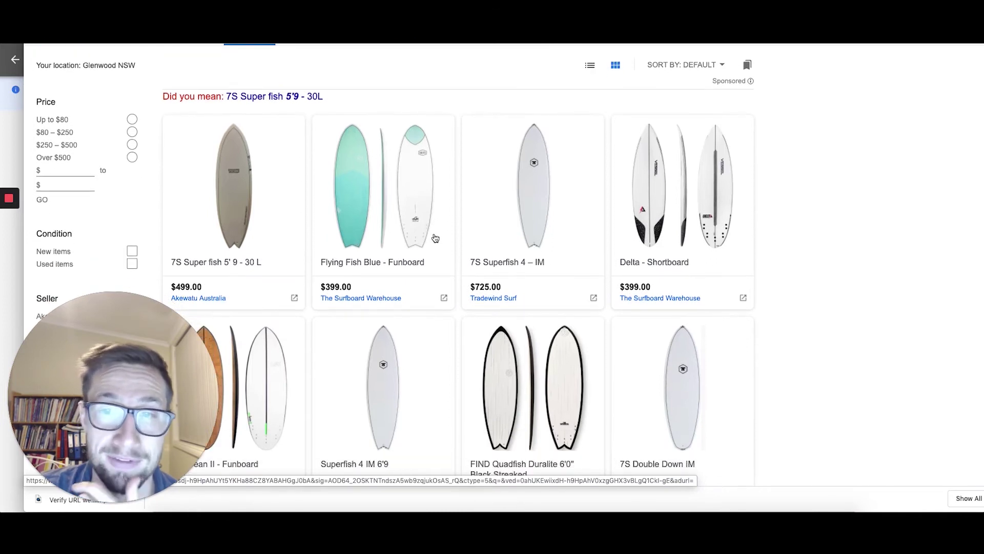
scroll(423, 231, "down", 3)
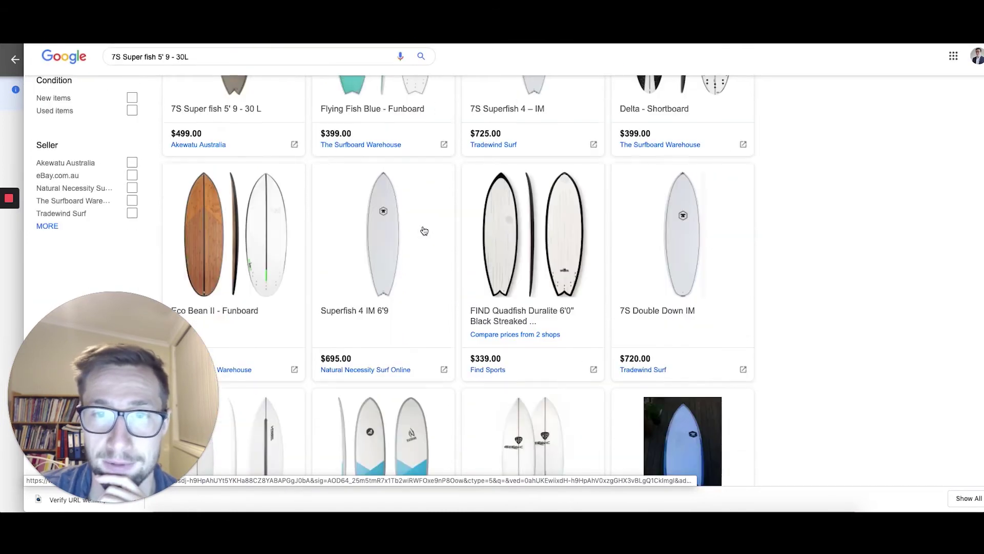
scroll(426, 231, "up", 1)
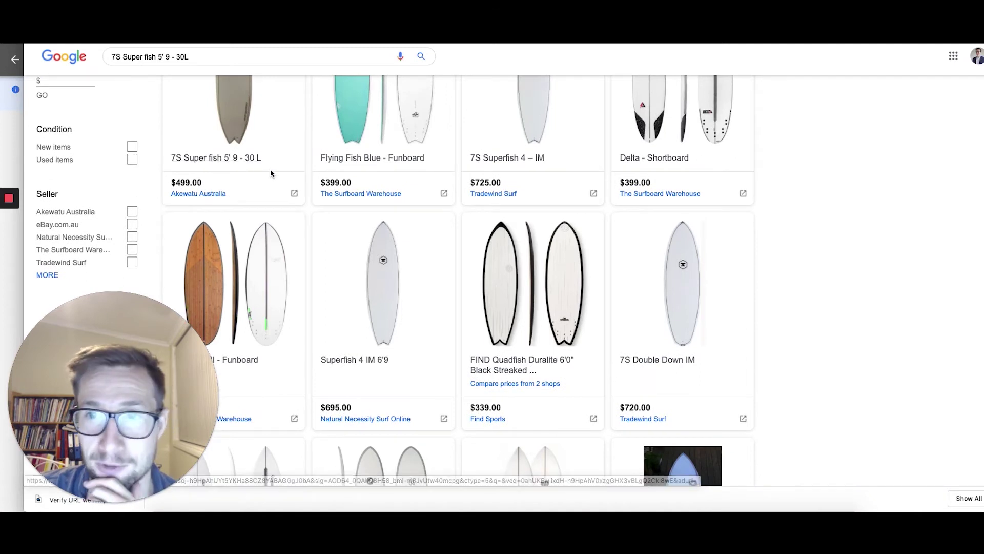
scroll(272, 171, "down", 1)
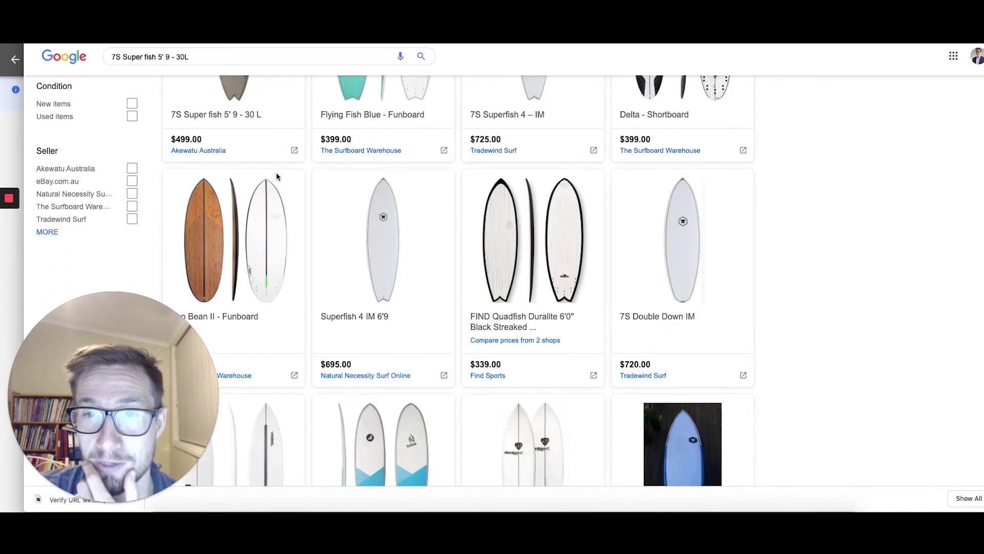
scroll(277, 177, "down", 7)
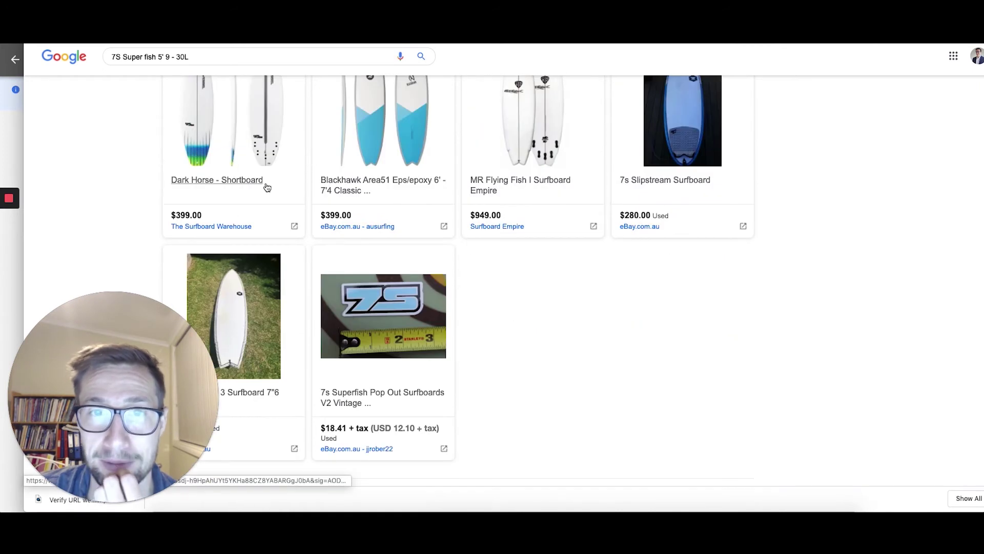
scroll(285, 190, "down", 3)
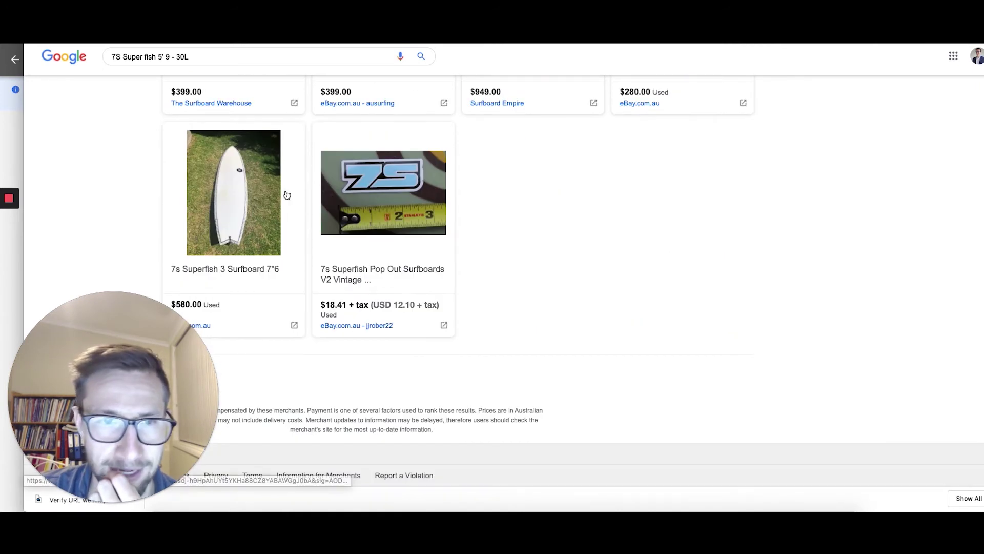
scroll(285, 190, "up", 10)
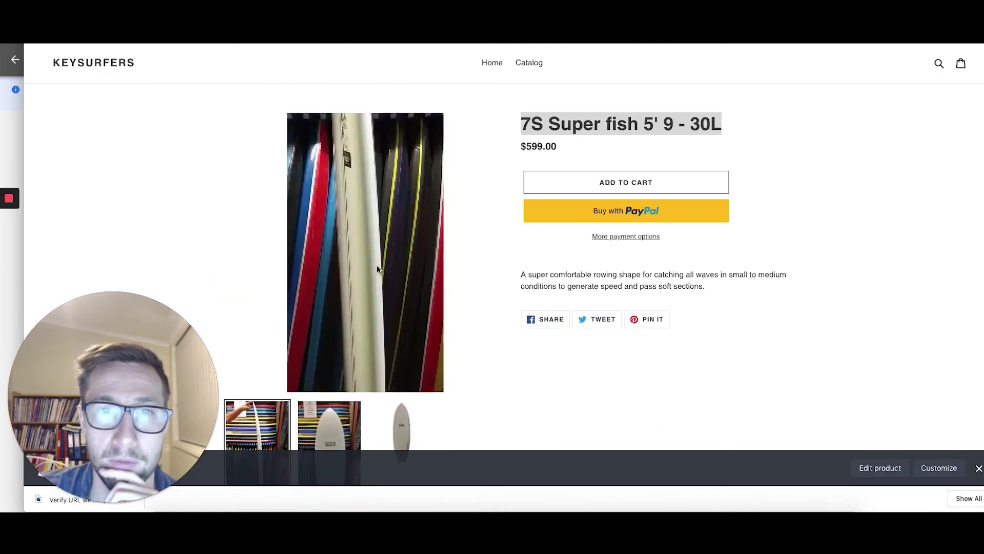
Make the second surfboard photo the main image and open it in a new tab
scroll(377, 266, "down", 4)
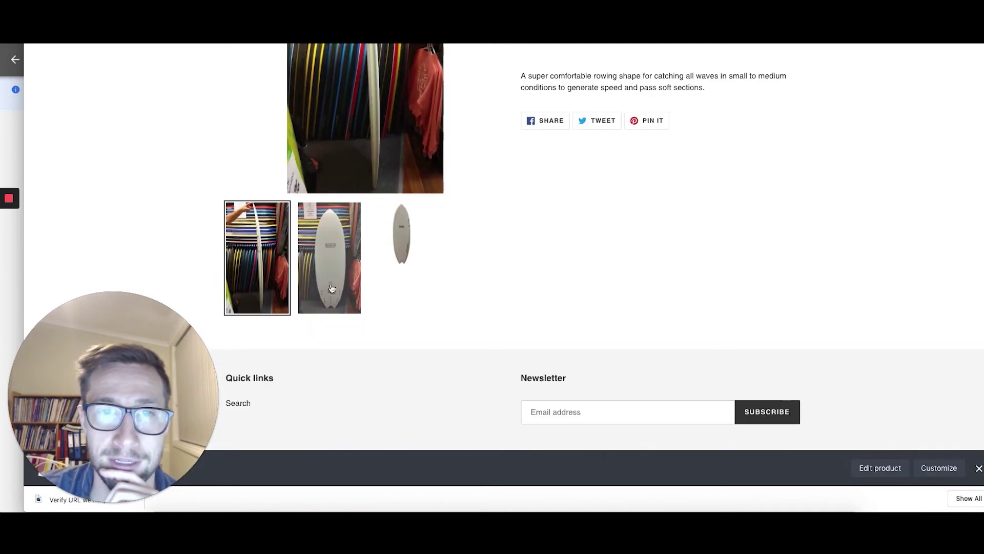
left_click(329, 278)
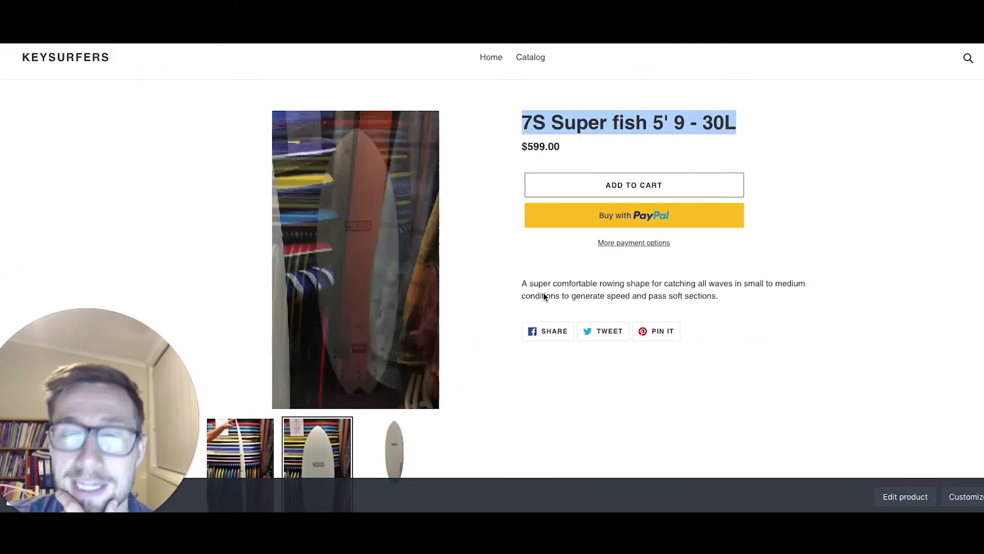
right_click(355, 230)
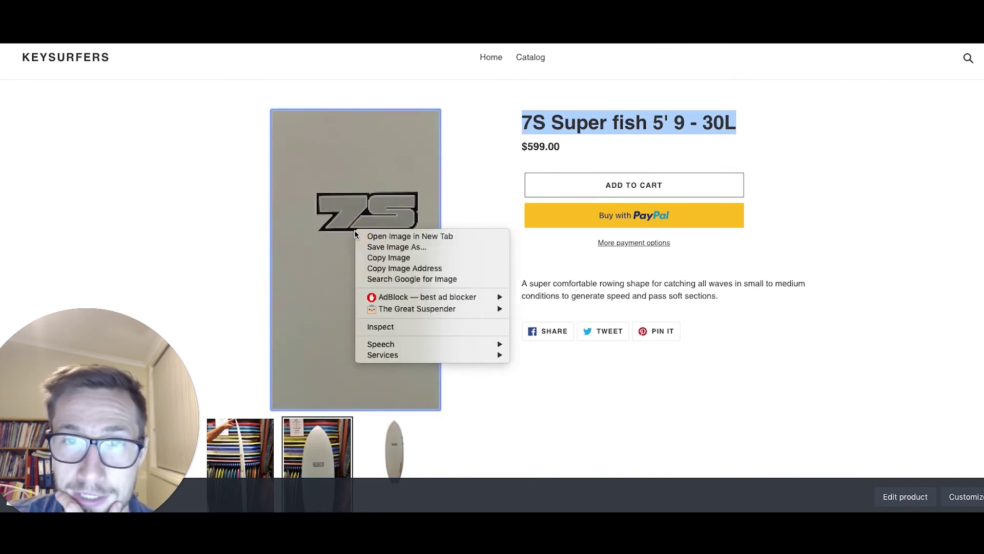
left_click(378, 239)
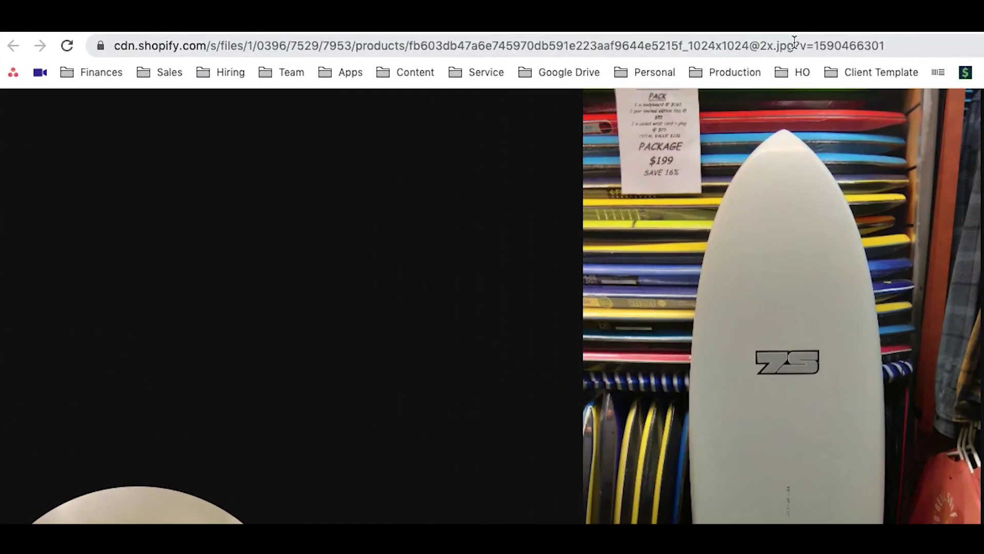
Copy the photo's cdn.shopify.com address and return to the Merchant Center form
left_click(507, 42)
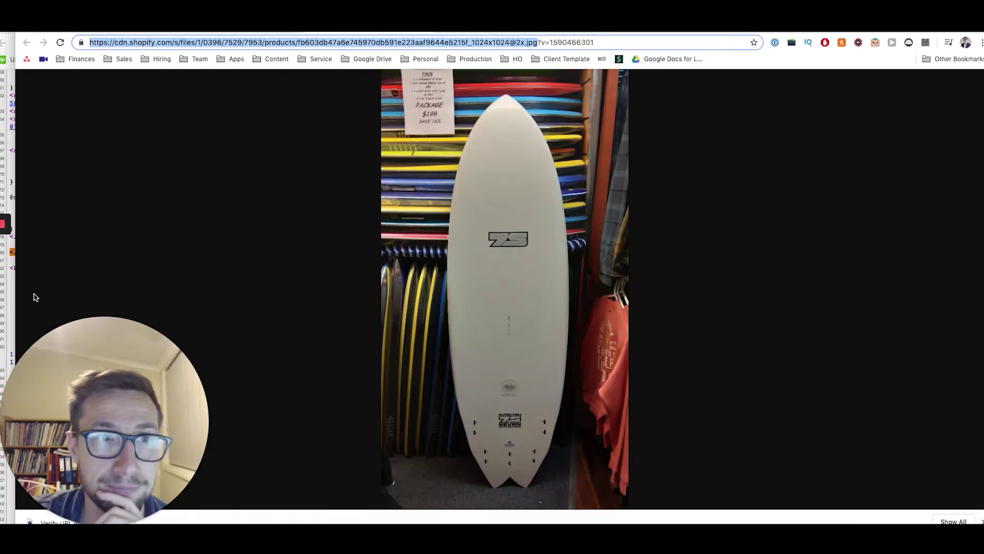
left_click(2, 276)
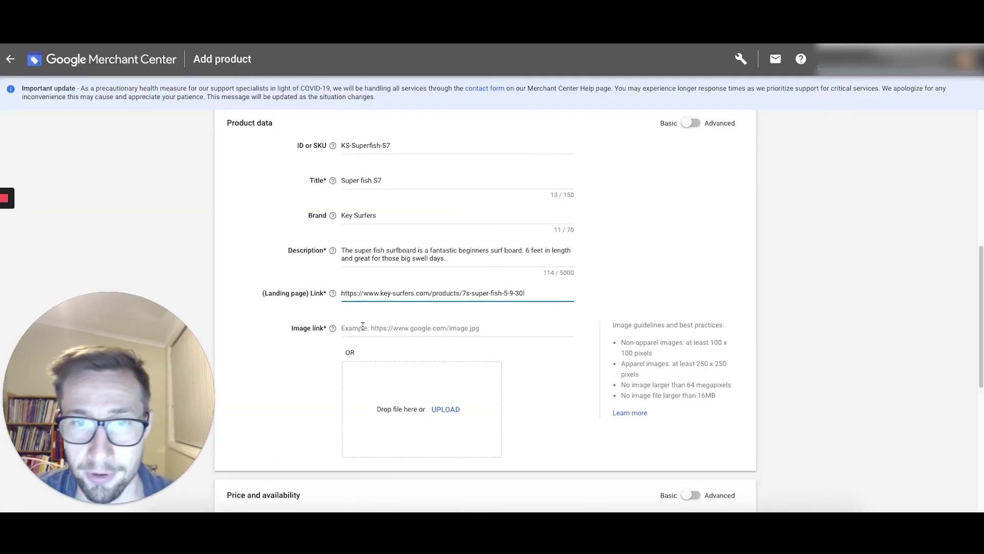
Paste the surfboard photo's cdn.shopify.com address into the Image link field
left_click(368, 324)
key("ctrl+v")
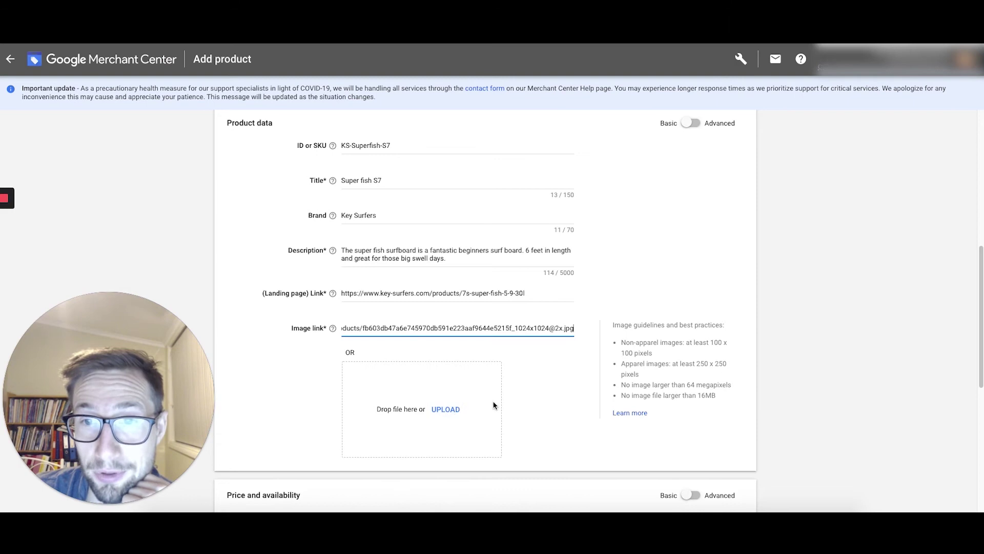
left_click(551, 361)
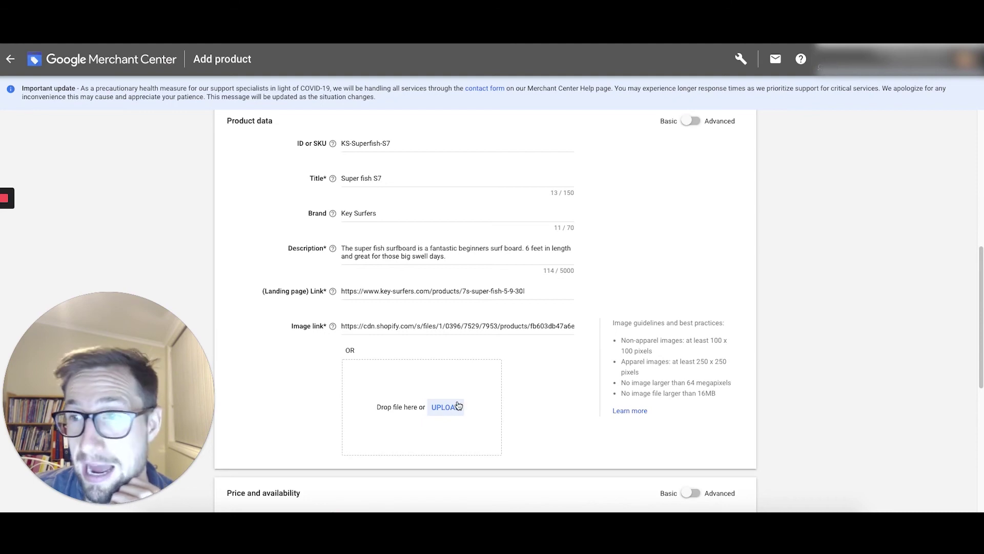
Scroll down and highlight the image guidelines below the product links
scroll(515, 386, "down", 1)
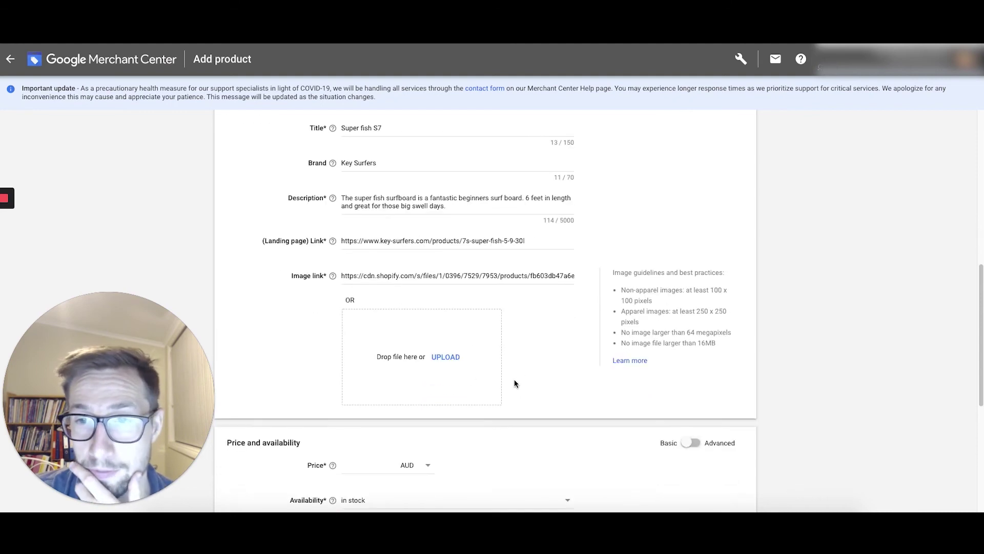
left_click_drag(628, 290, 604, 287)
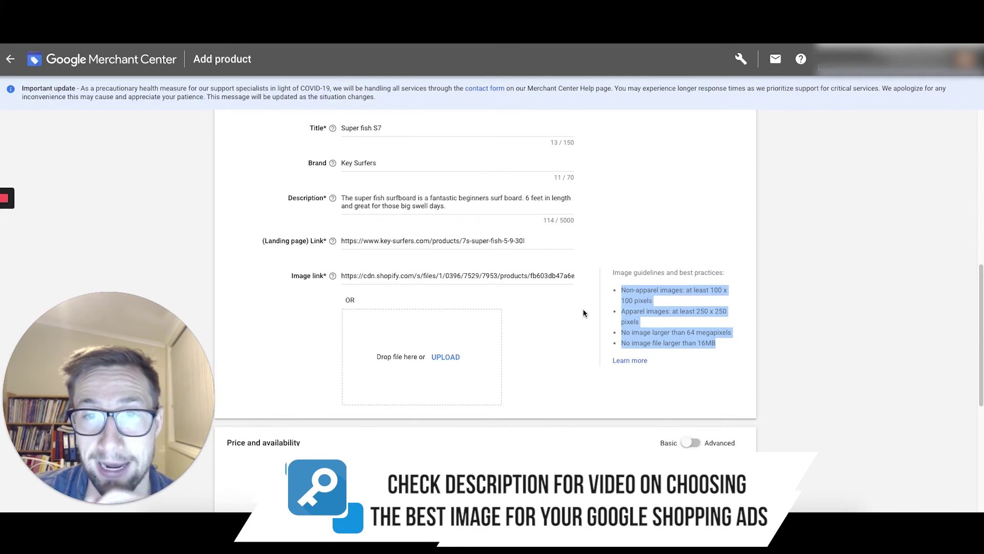
scroll(580, 312, "down", 3)
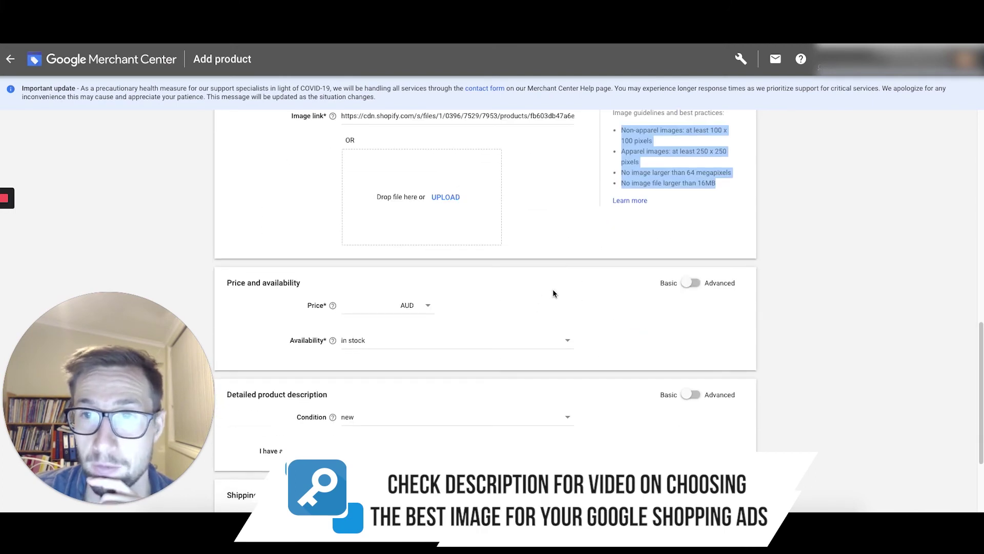
scroll(480, 297, "down", 1)
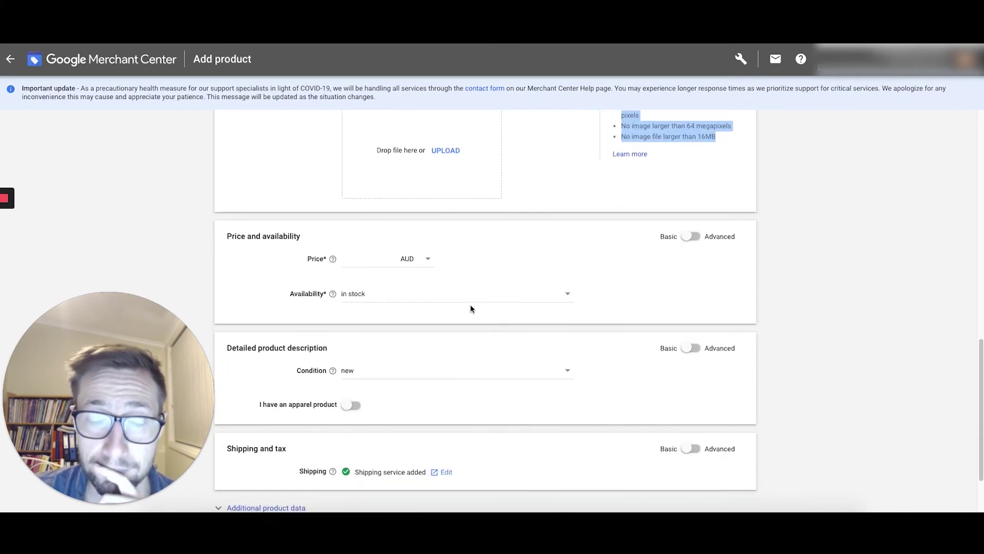
left_click(416, 258)
left_click(495, 257)
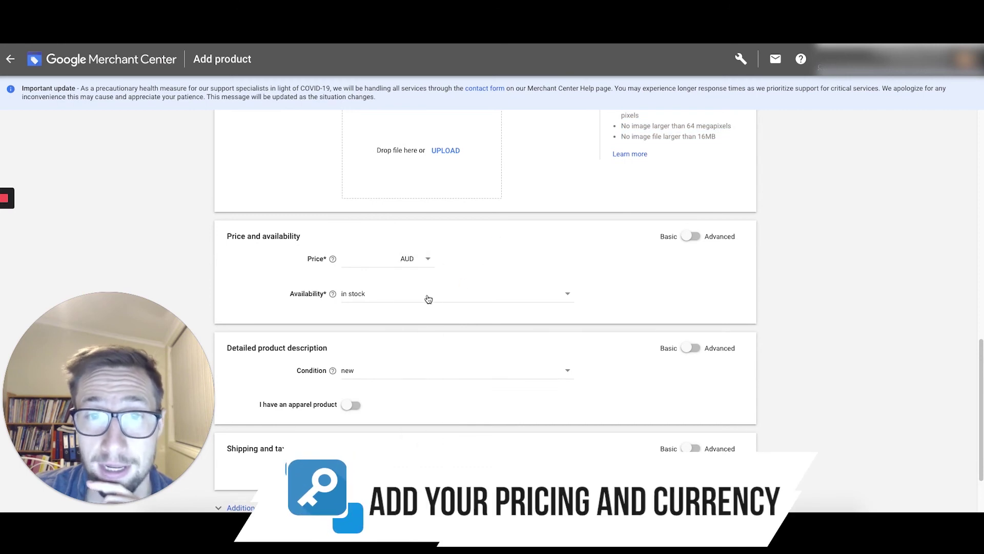
scroll(436, 269, "up", 15)
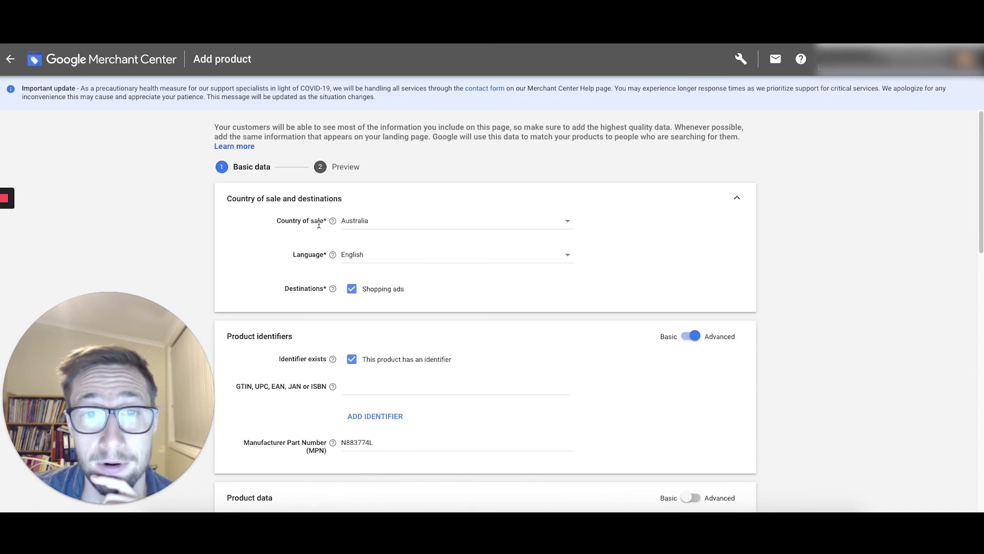
scroll(424, 256, "down", 15)
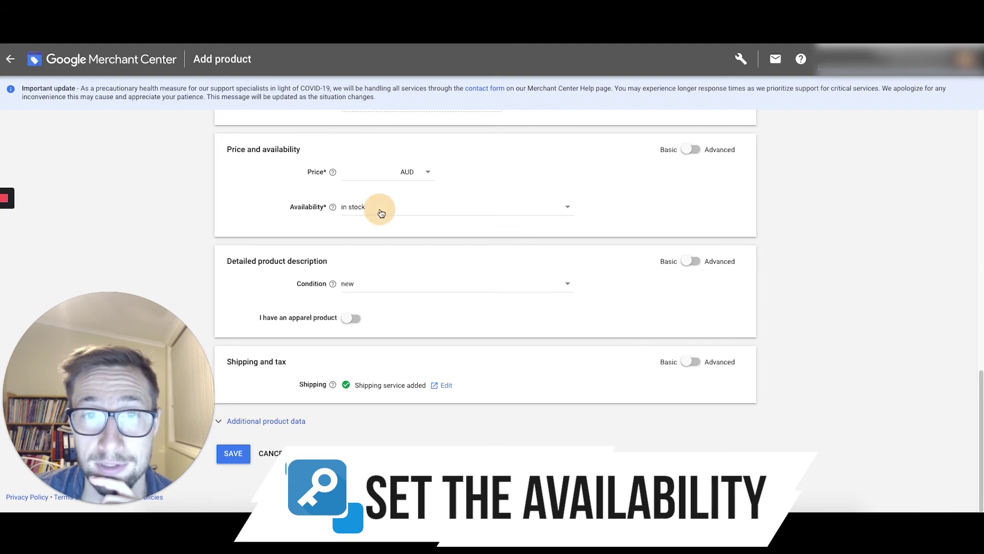
left_click(381, 211)
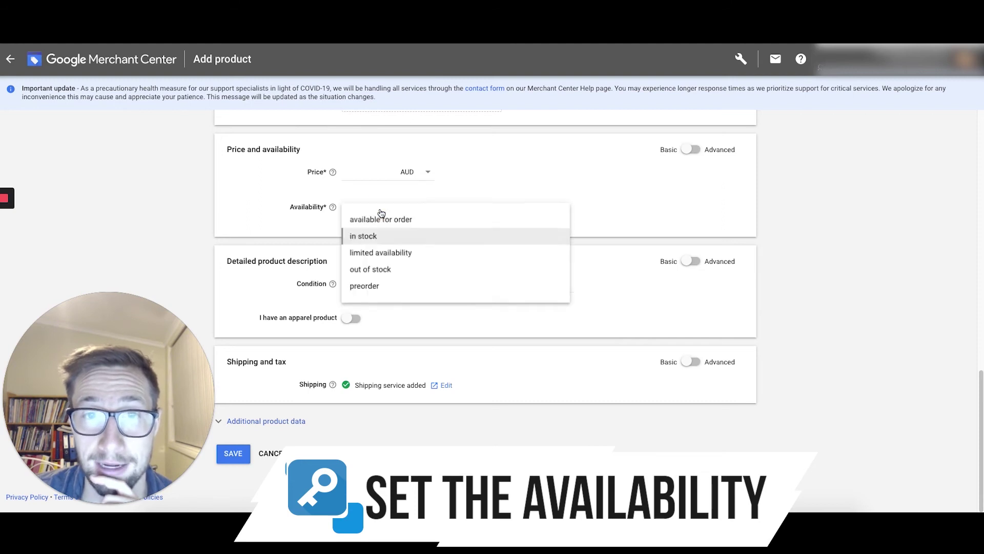
left_click(510, 176)
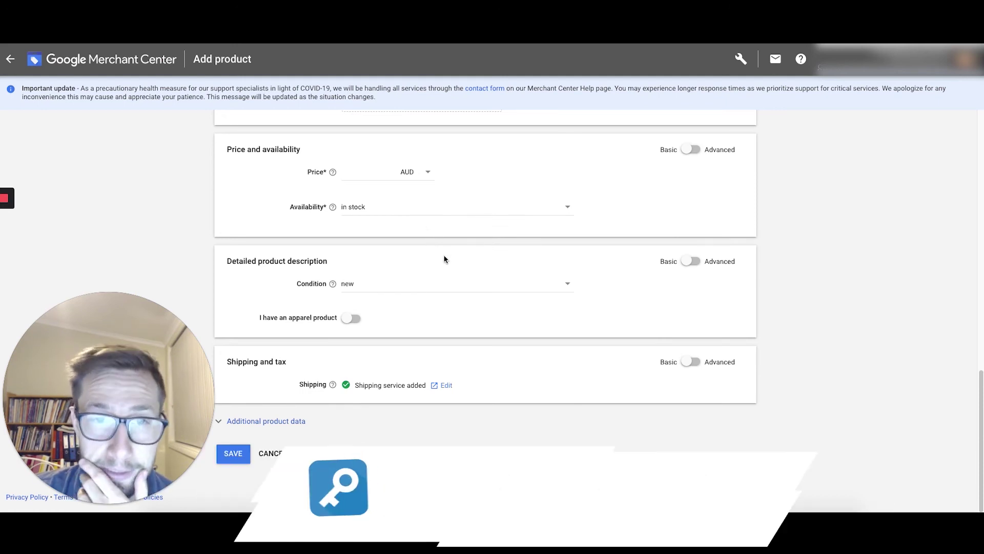
Keep the condition as new and toggle the apparel product option
left_click(445, 285)
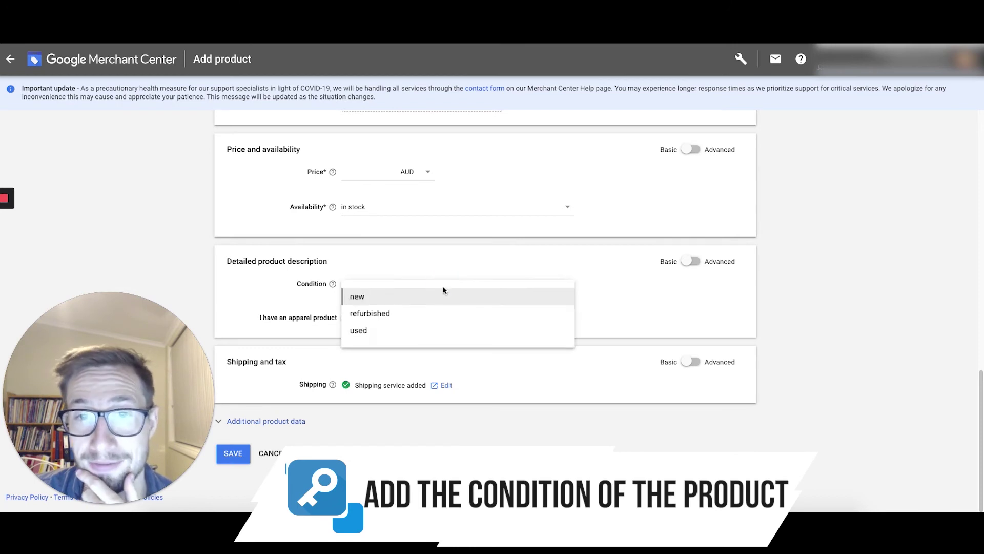
left_click(402, 246)
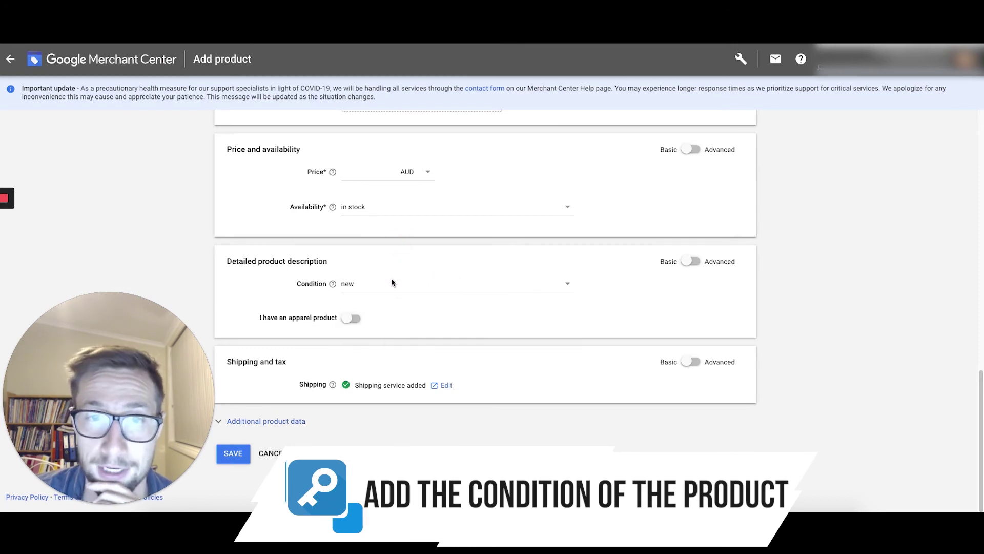
left_click(360, 319)
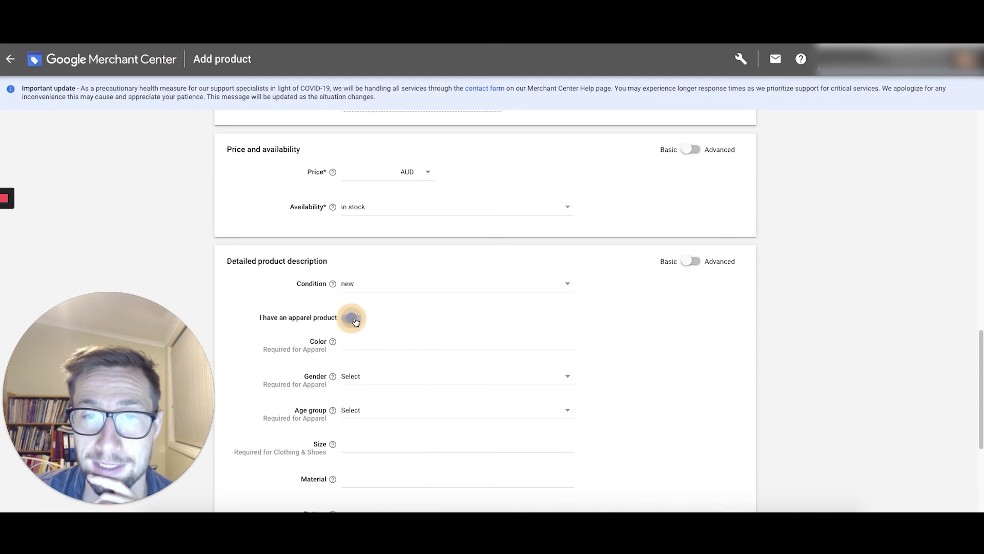
Save the product, which reports one error: Price needs a valid value
scroll(369, 352, "down", 1)
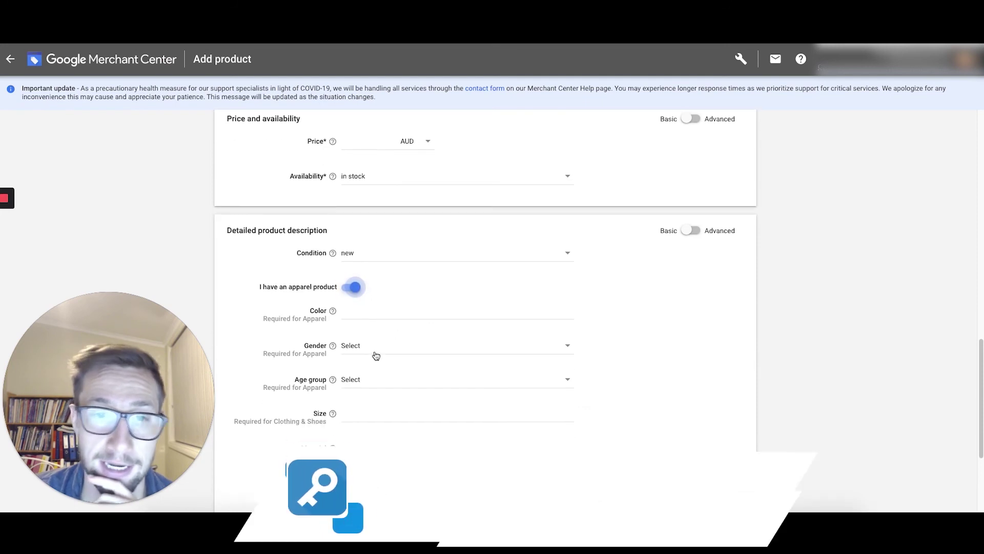
scroll(374, 352, "down", 2)
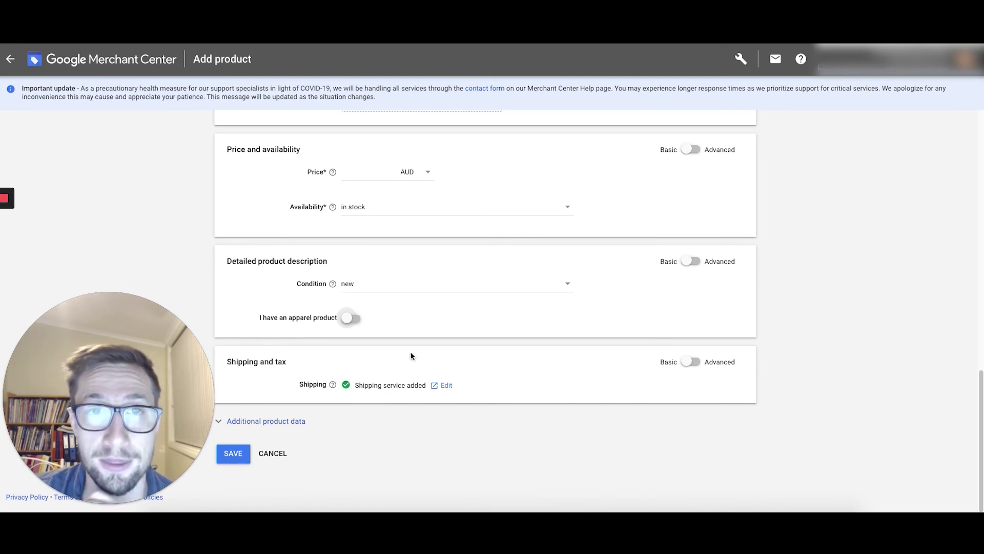
mouse_move(156, 345)
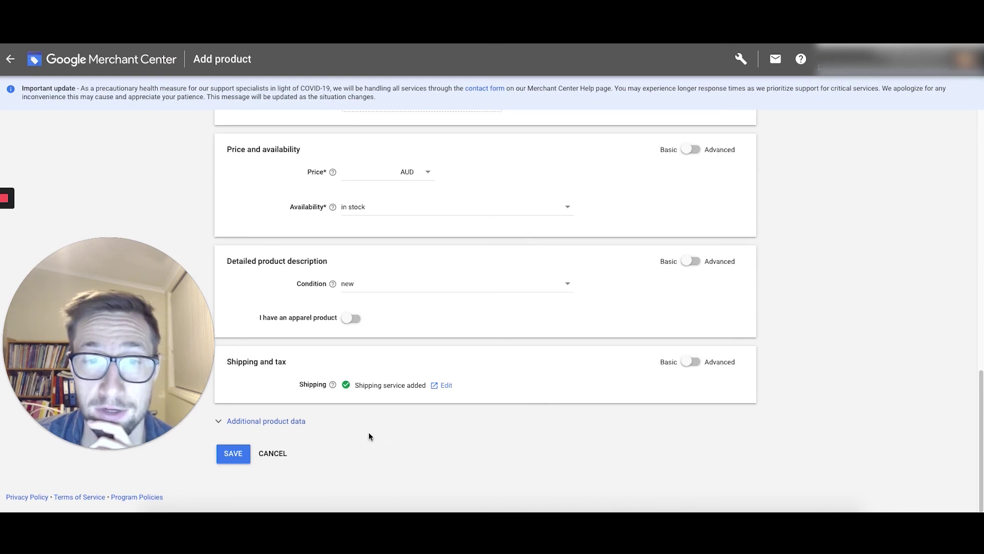
left_click(233, 456)
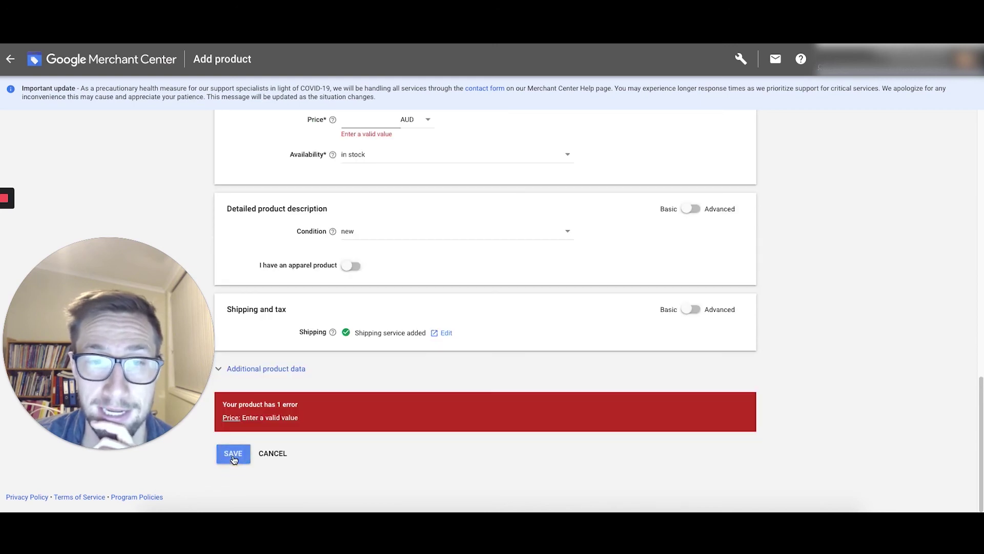
Fix the flagged price by entering 599 AUD, then save Super fish S7
left_click(230, 417)
left_click(359, 285)
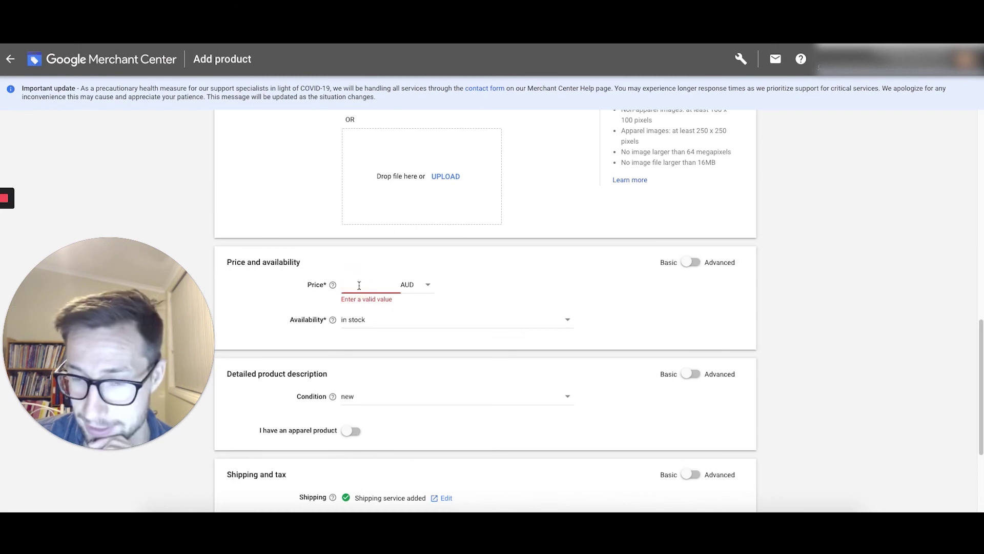
type("599")
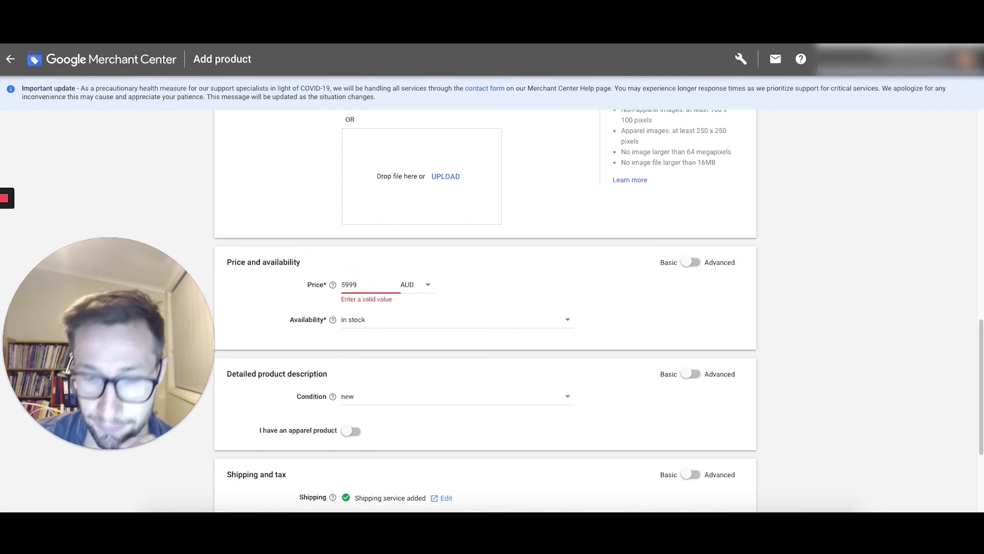
scroll(258, 427, "down", 3)
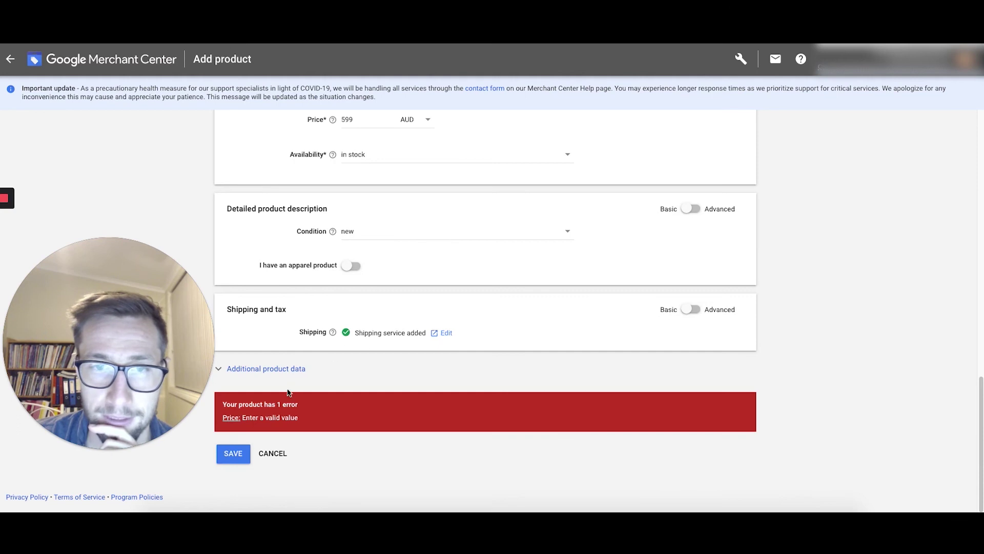
left_click(239, 454)
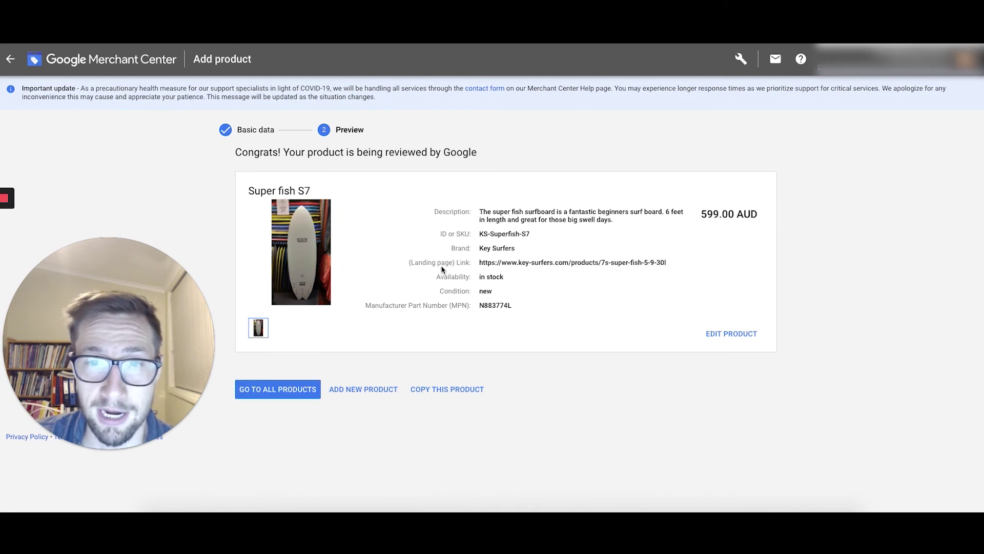
Go from the product preview to the All products list
left_click(277, 387)
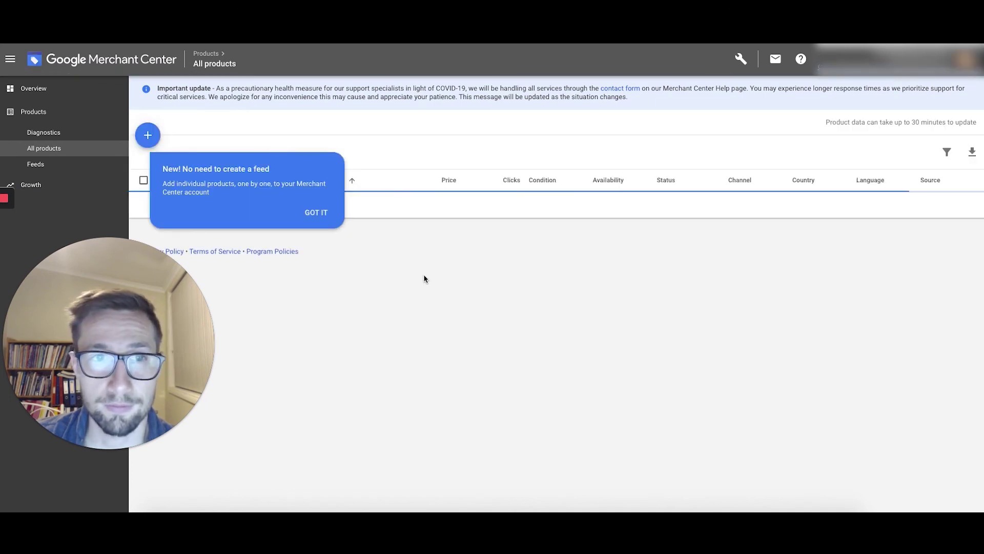
Dismiss the no-feed tip, check Diagnostics, and highlight the 30-minute update note in All products
left_click(336, 214)
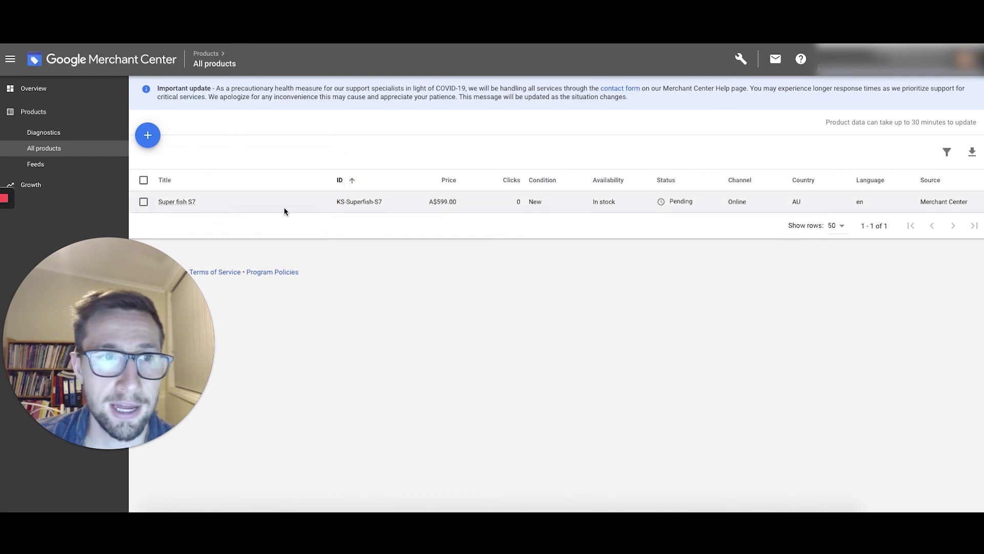
left_click(53, 132)
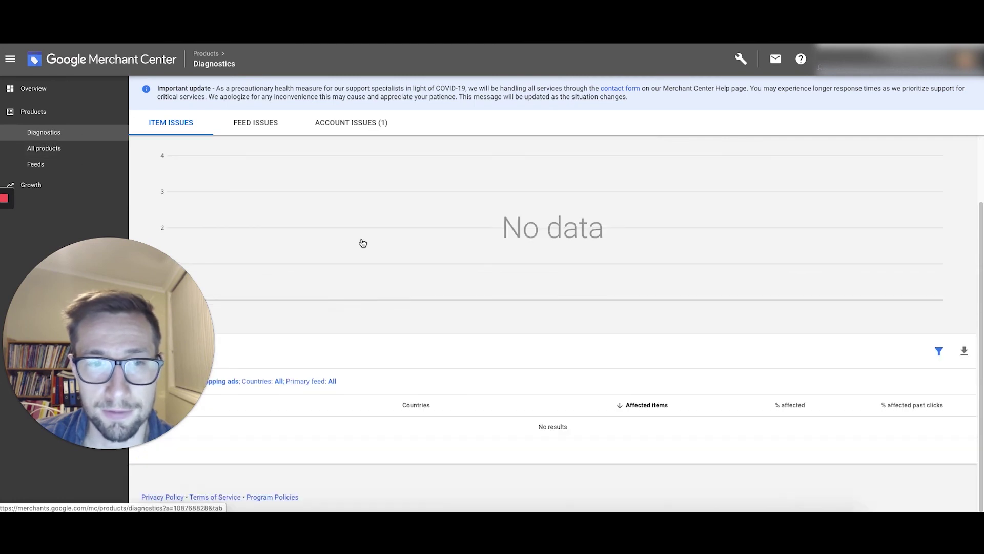
left_click(64, 147)
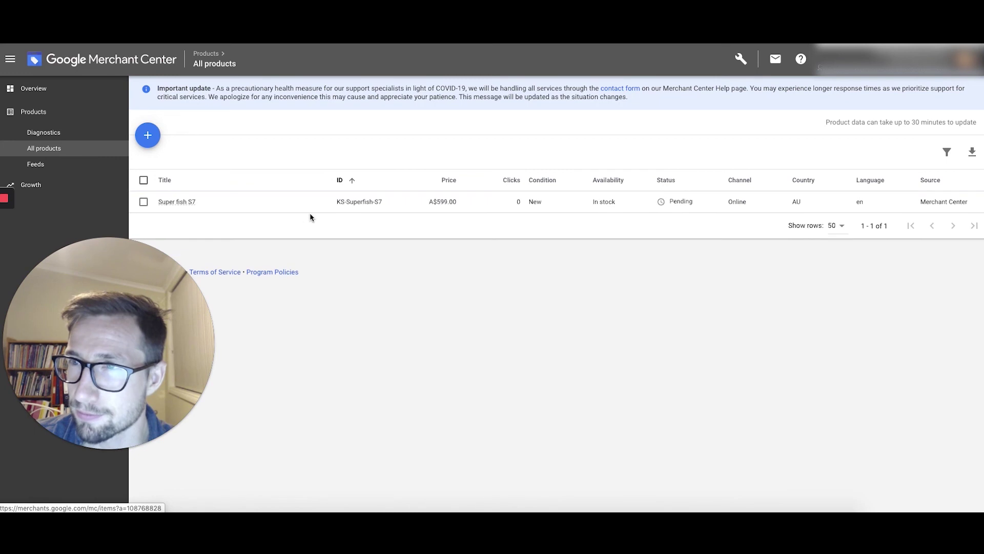
left_click_drag(825, 121, 976, 121)
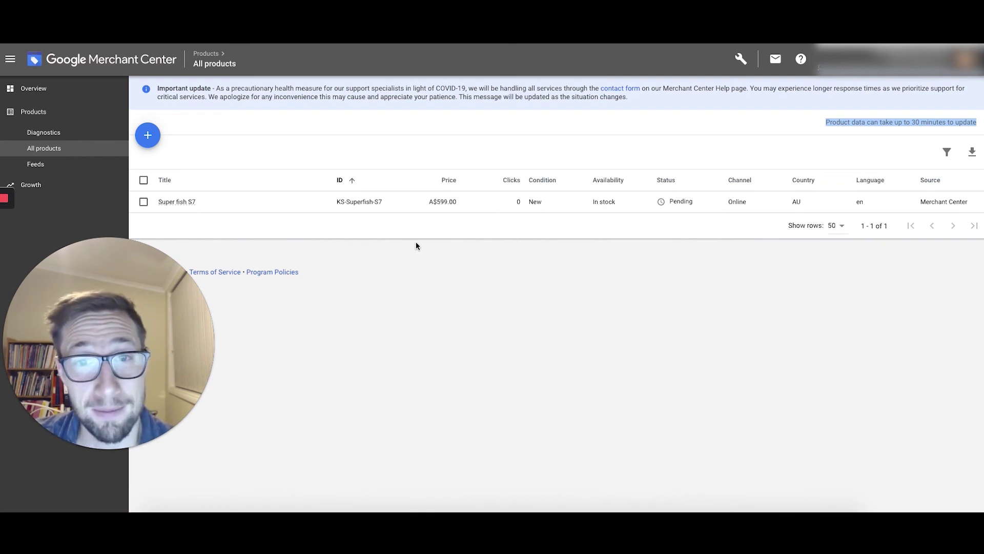
left_click(148, 136)
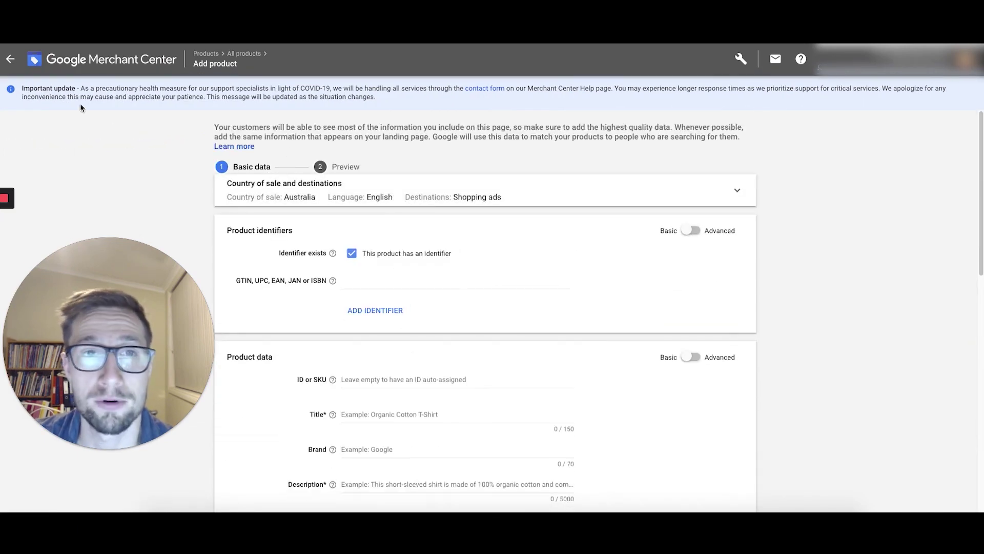
left_click(10, 59)
left_click(575, 308)
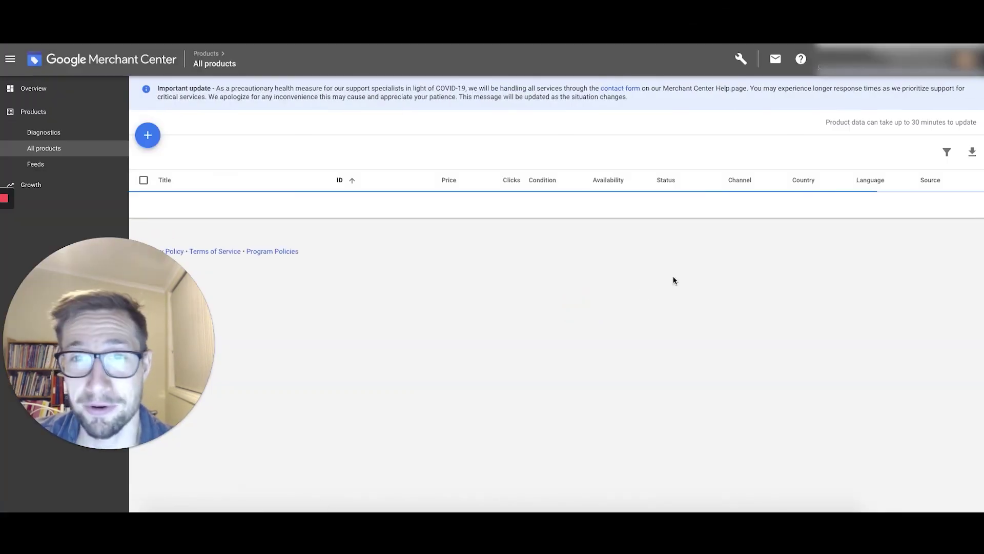